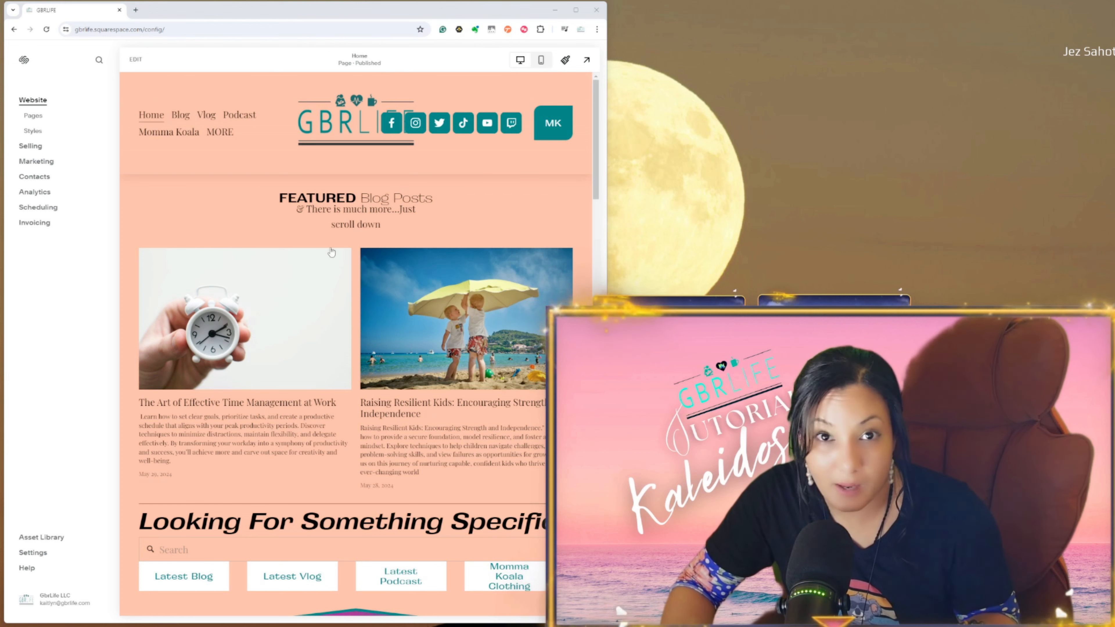
- Open the home page for editing and examine the Animations and Spacing settings under the Site Styles accessories
click(137, 62)
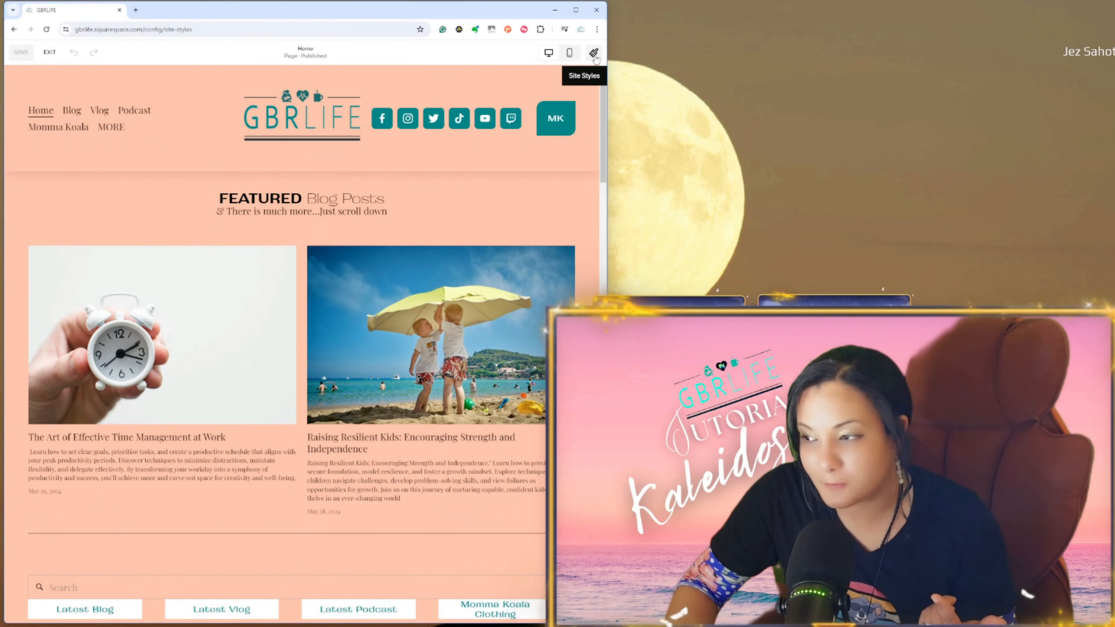
click(595, 58)
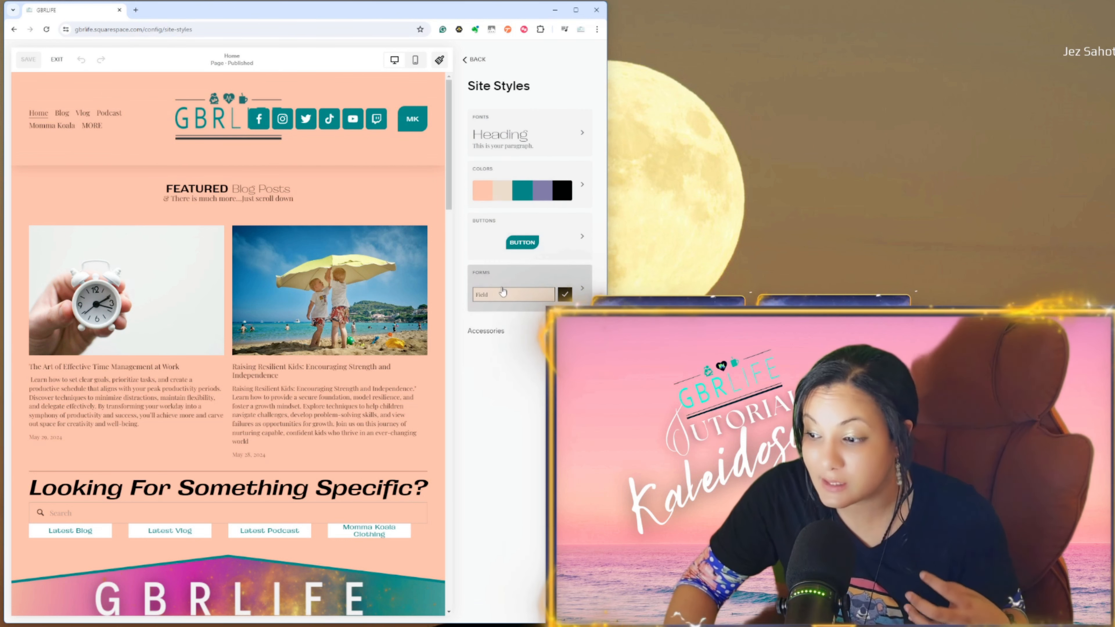
click(485, 331)
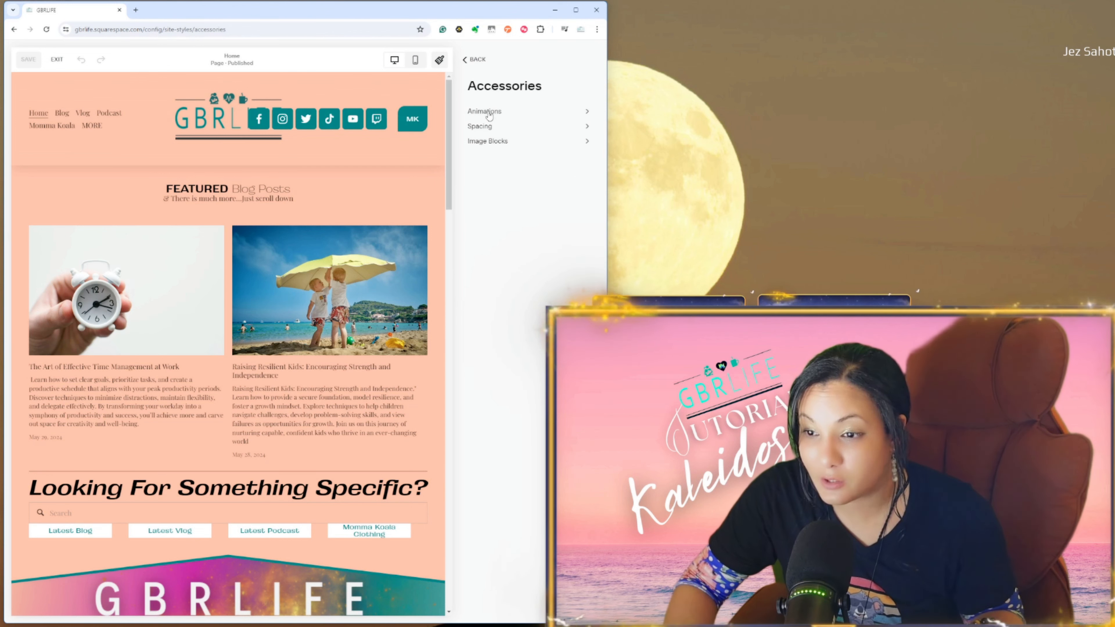
click(489, 112)
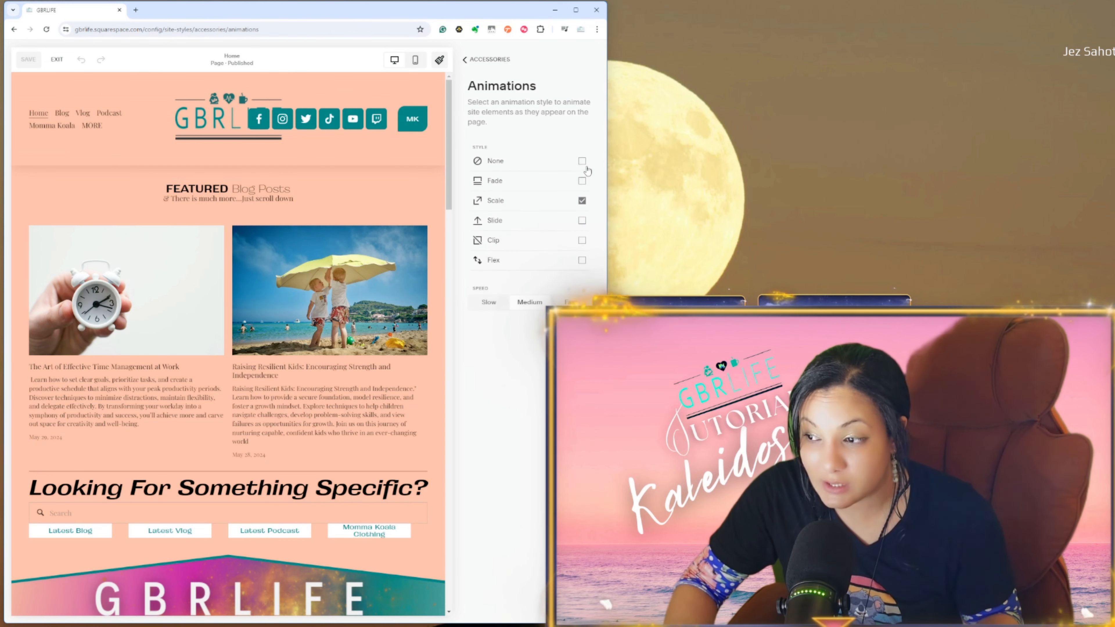
click(464, 59)
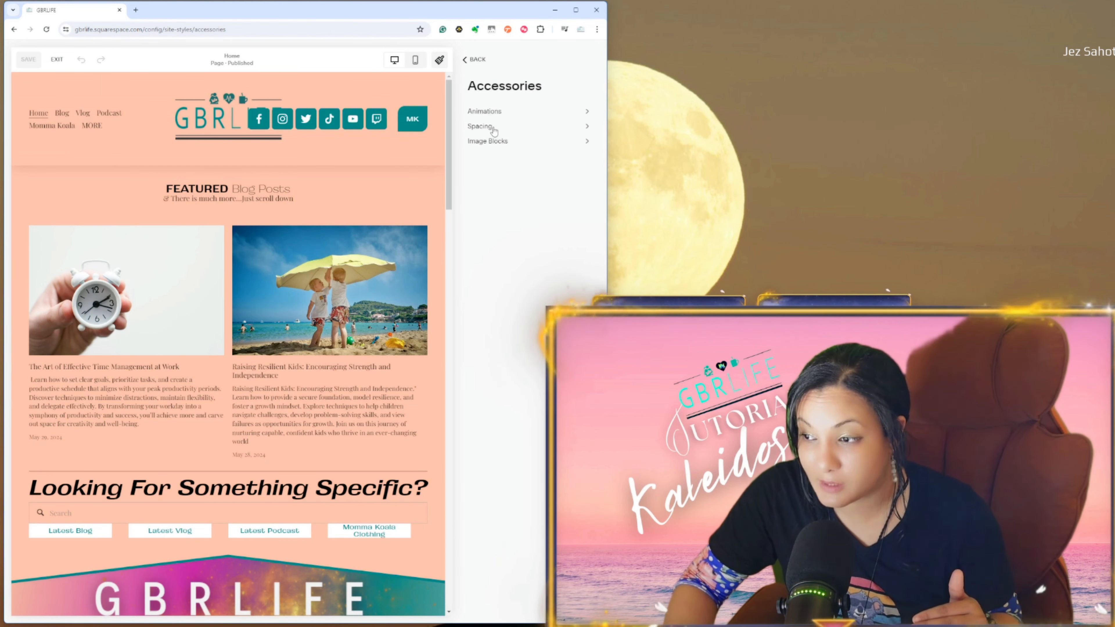
click(483, 128)
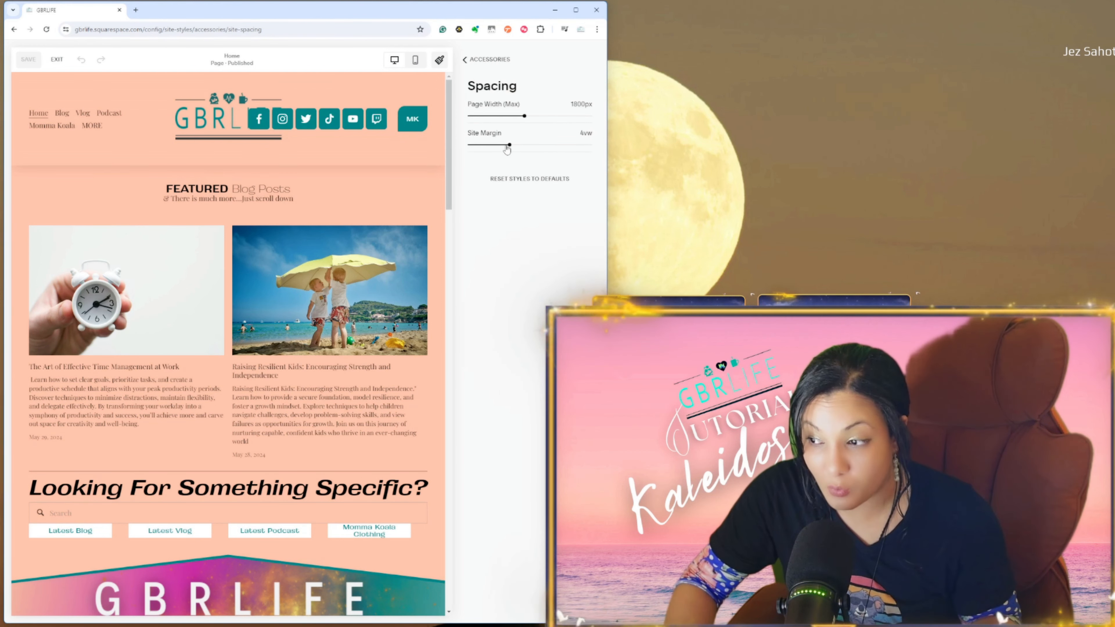
click(481, 61)
- Examine the Image Blocks style settings and return to the Site Styles overview
click(543, 160)
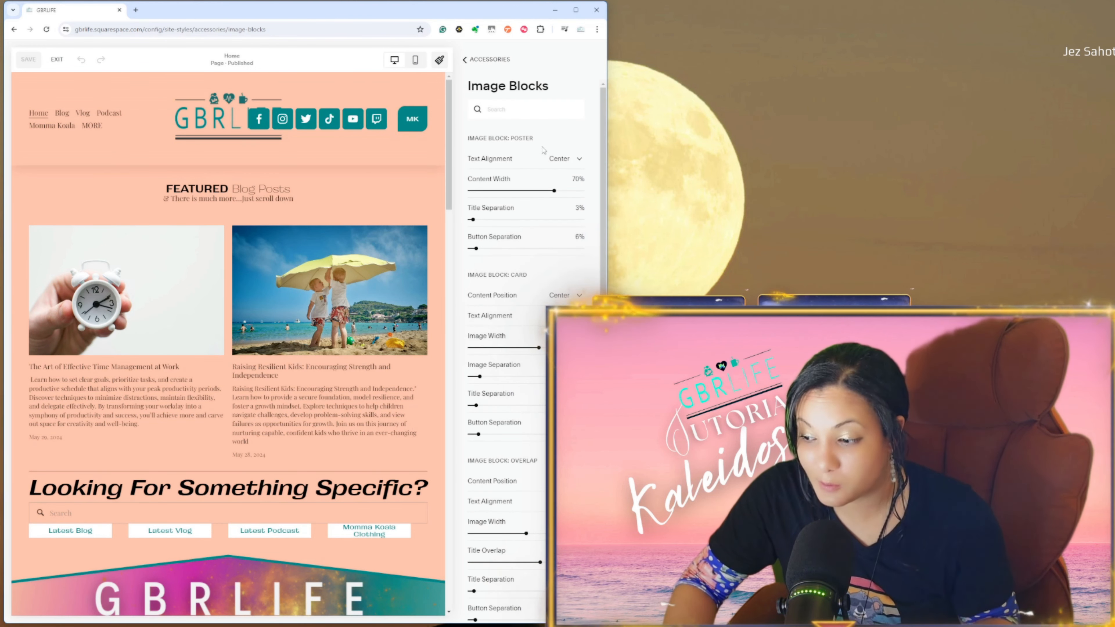
scroll(542, 150, down, 10)
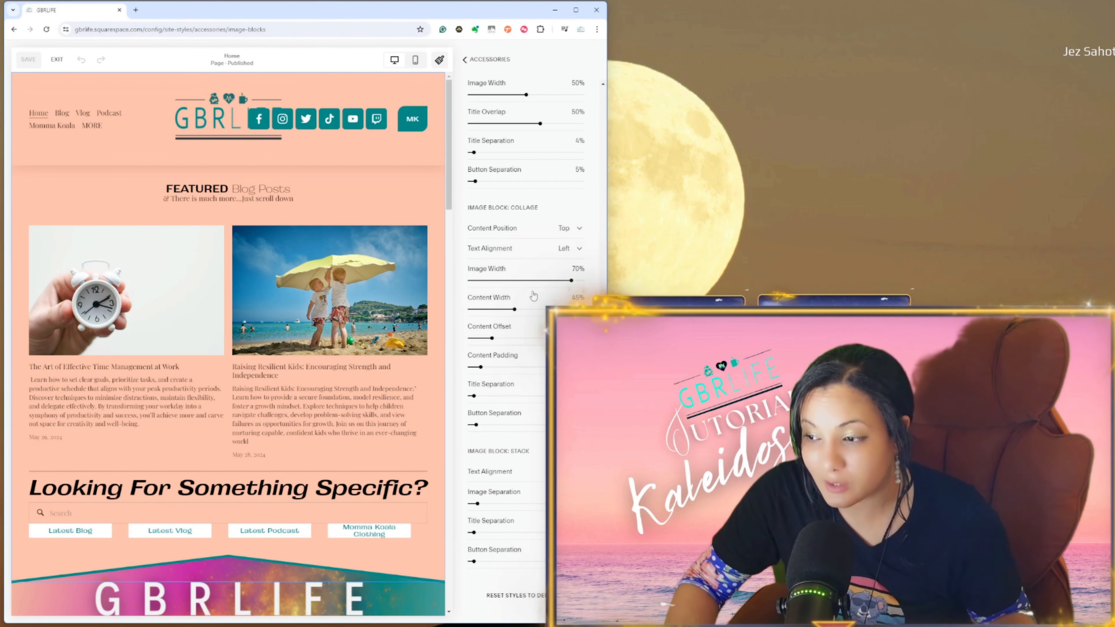
scroll(533, 295, up, 10)
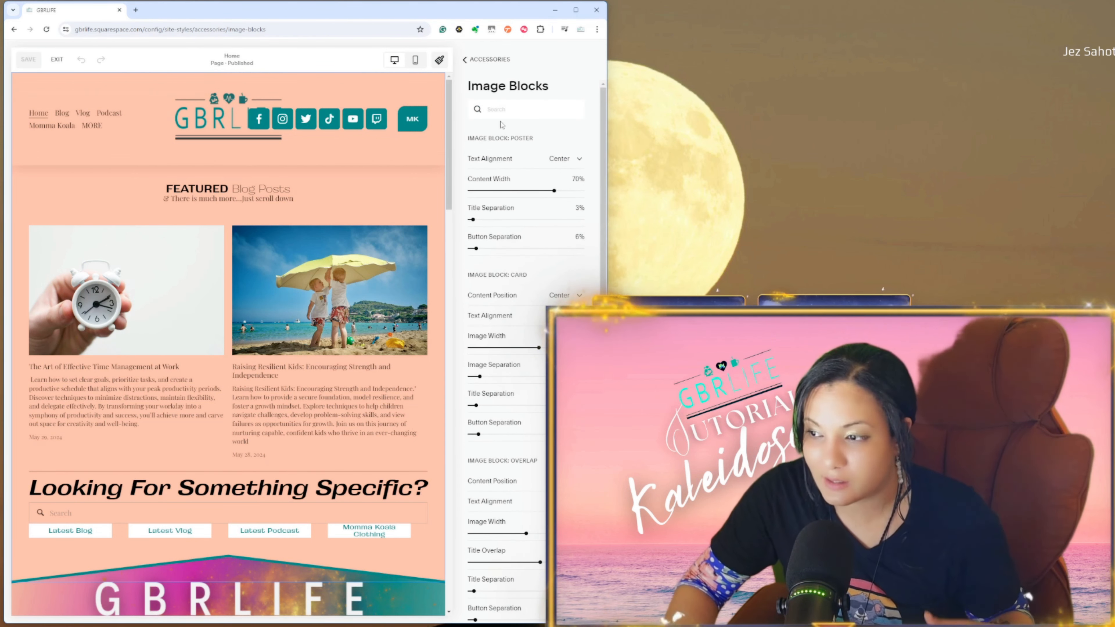
click(474, 61)
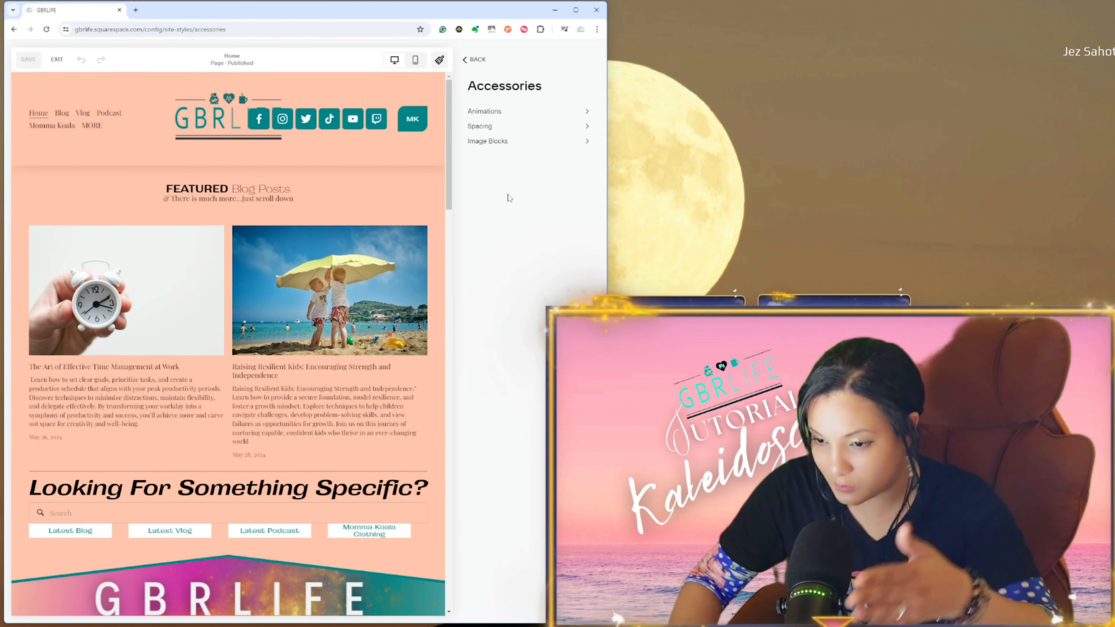
click(475, 60)
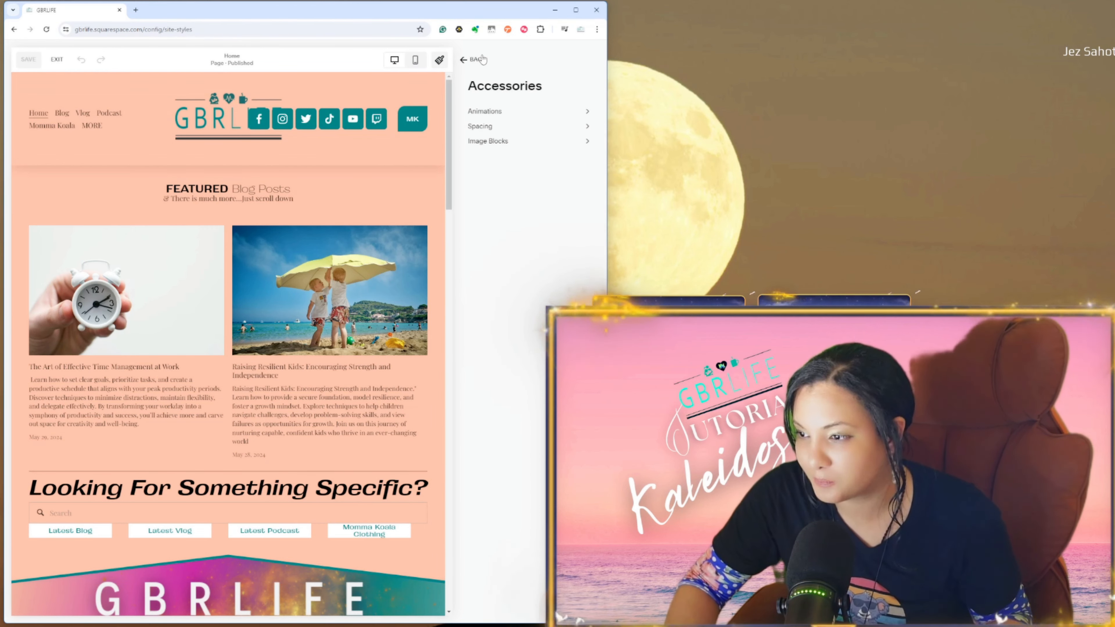
- Examine the site-wide color settings and the color theme choices for the Featured Blog Posts section
click(518, 178)
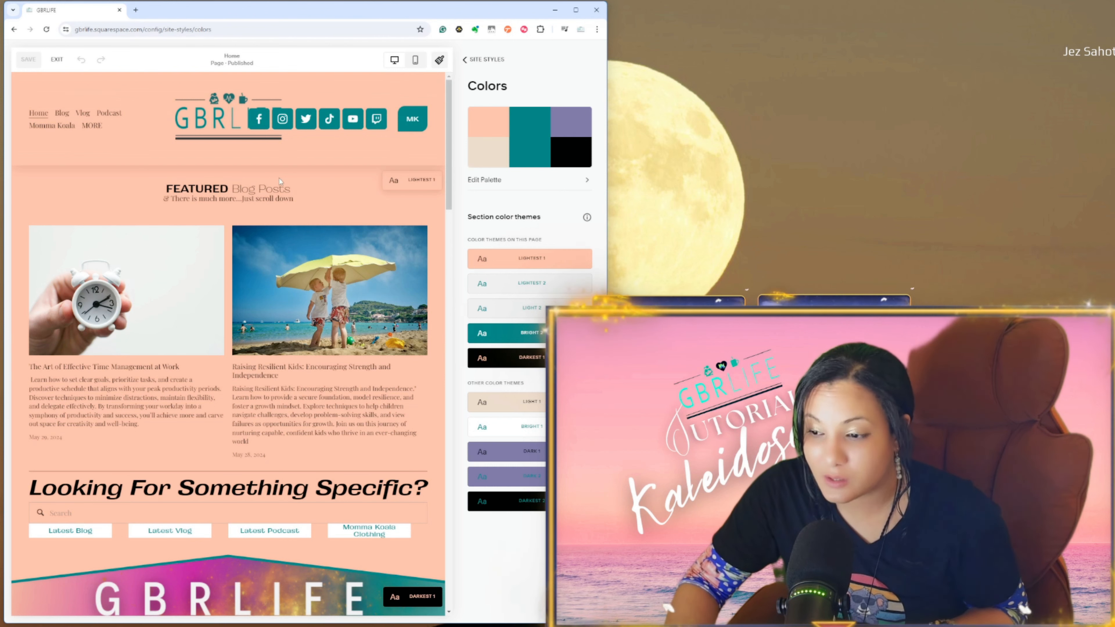
click(429, 160)
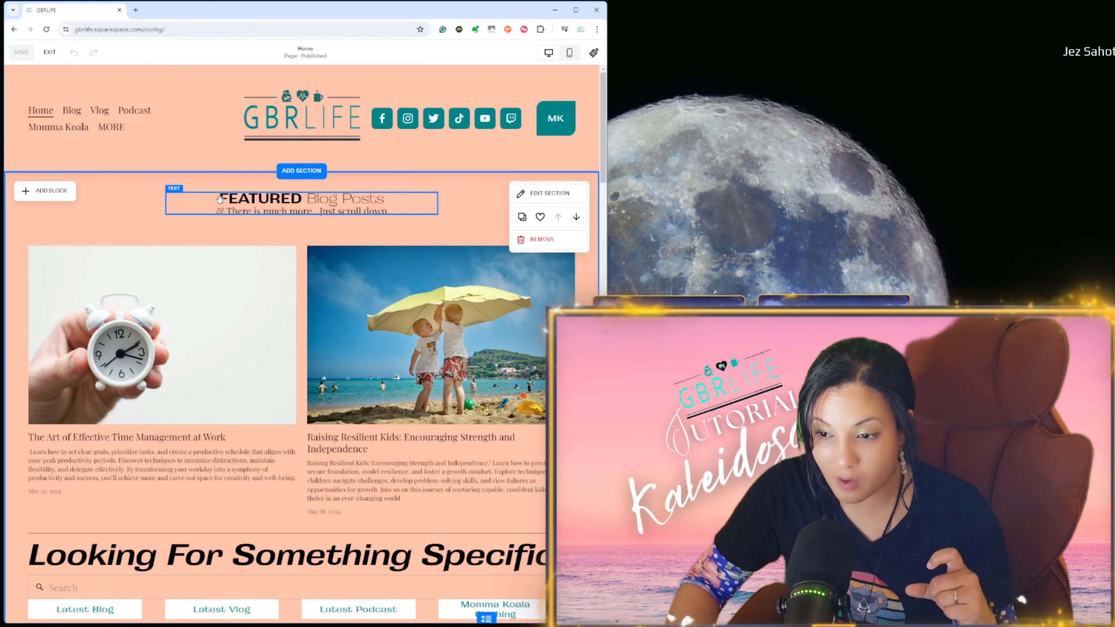
click(521, 196)
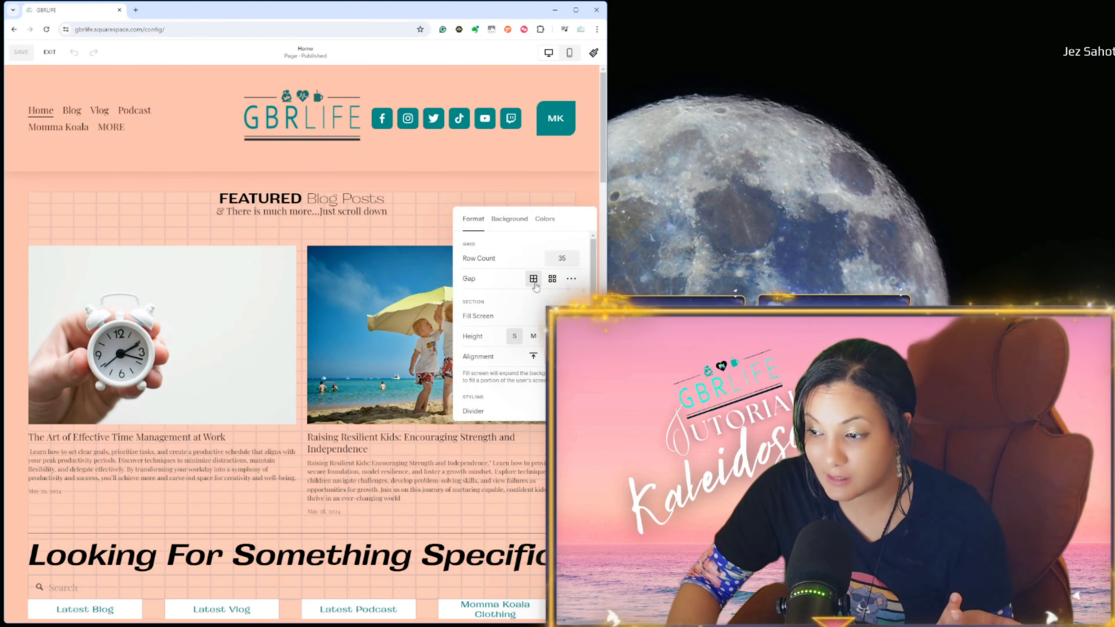
click(535, 219)
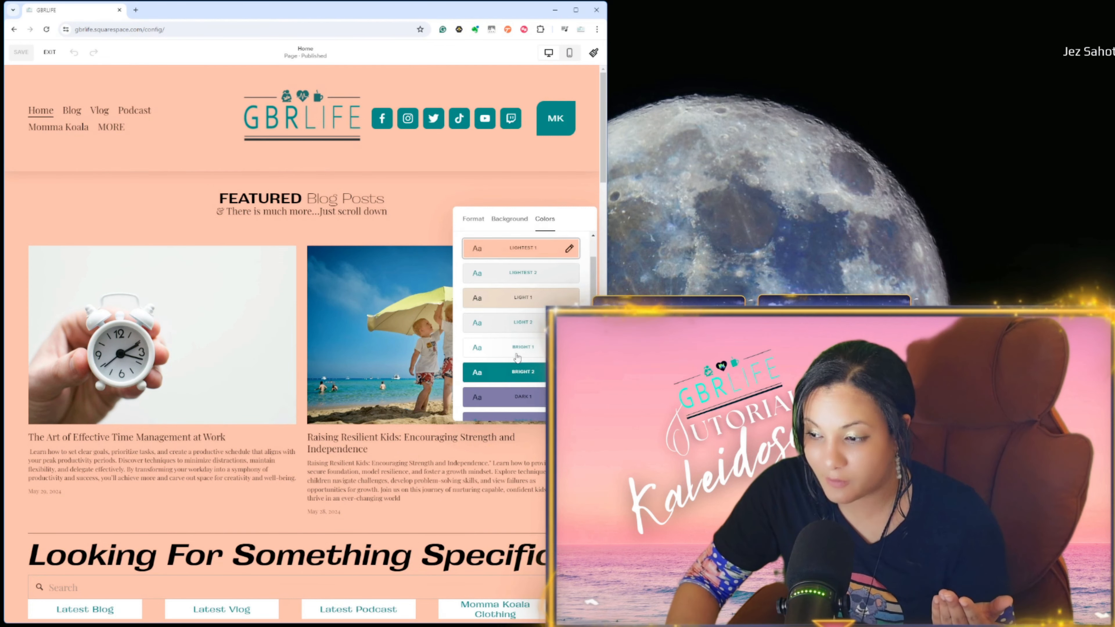
- Set the Extra Large heading color of the site's Dark 2 color theme to the palette's beige
click(593, 52)
click(539, 182)
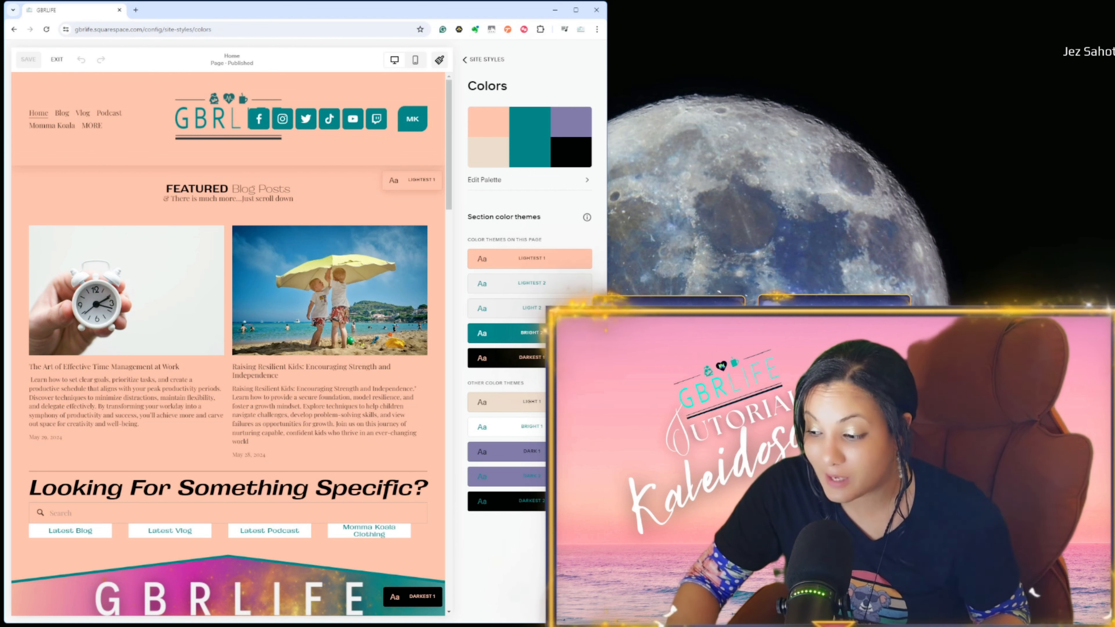
click(520, 478)
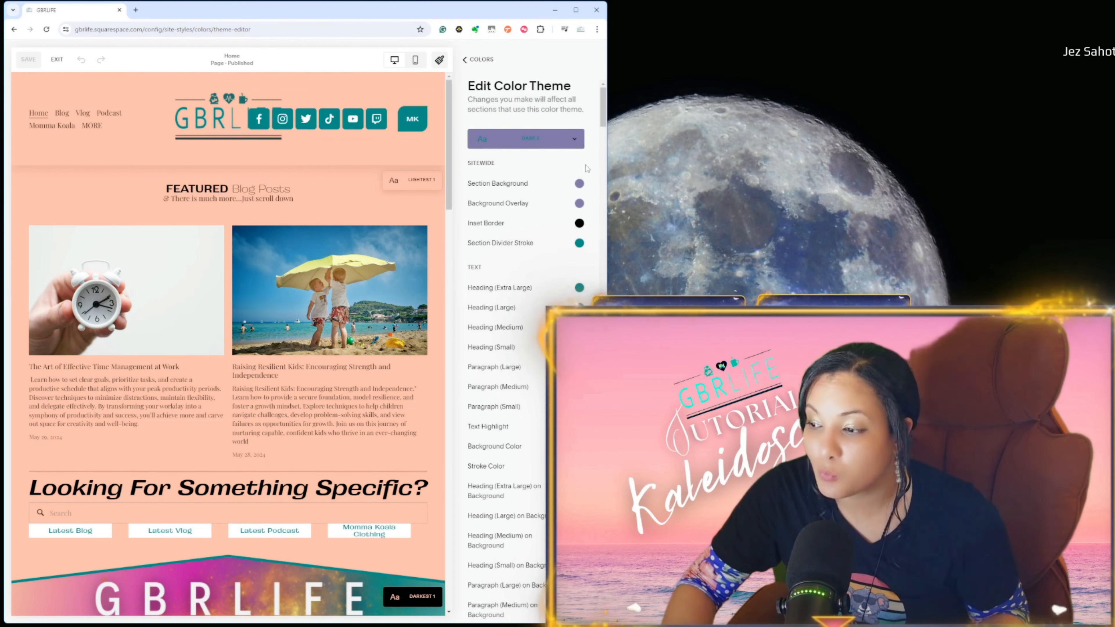
click(580, 288)
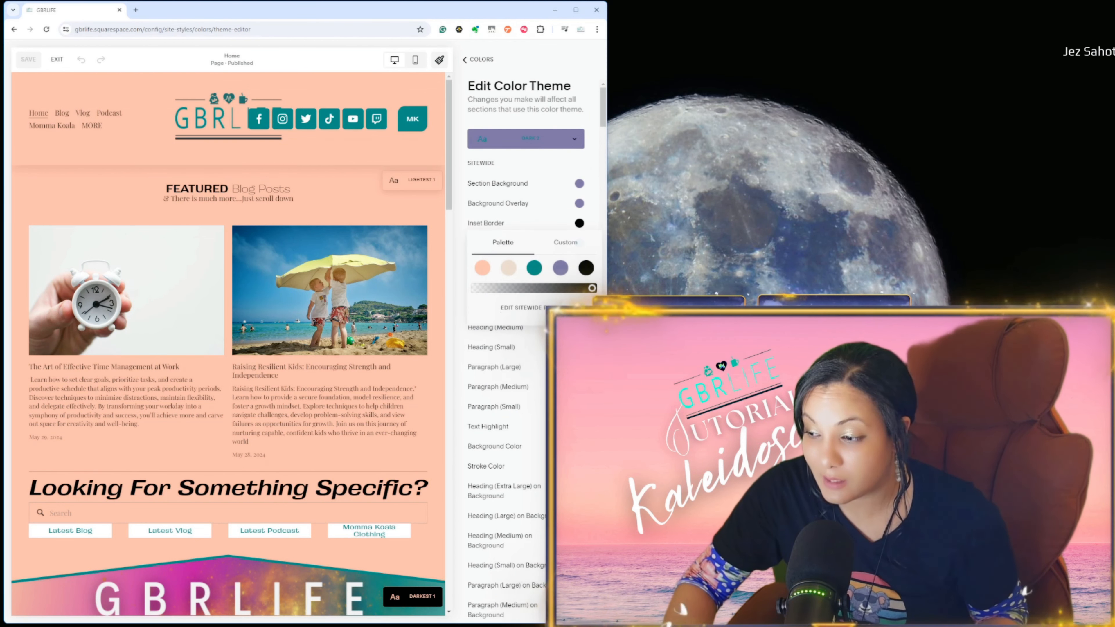
click(509, 269)
click(590, 219)
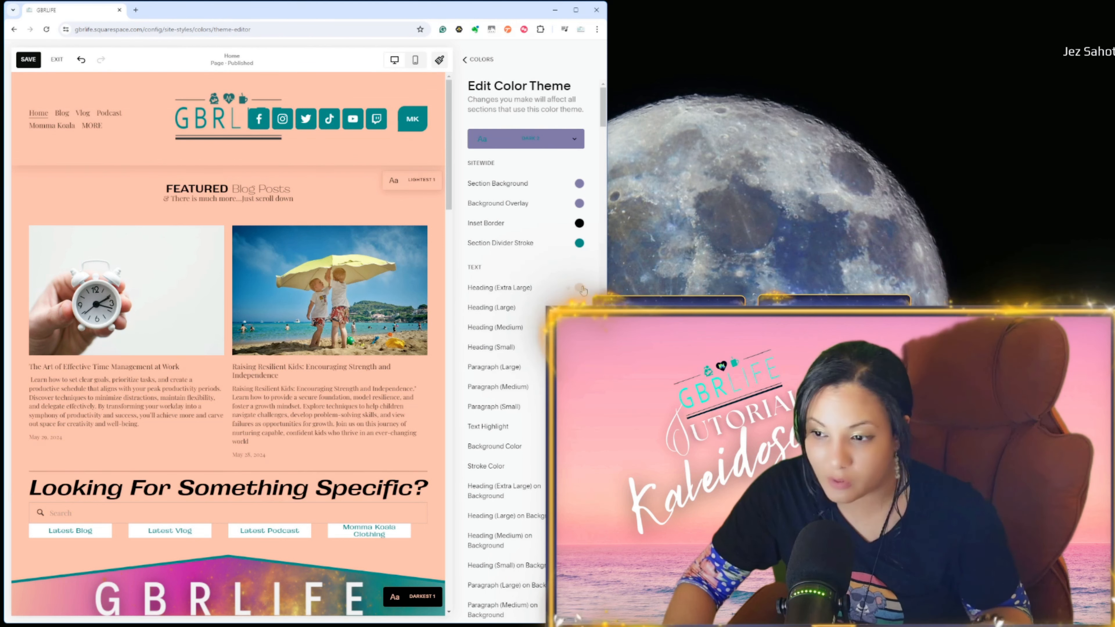
- Try the palette's black and purple on the Dark 2 theme's Extra Large heading and set it back to teal
click(579, 288)
click(586, 268)
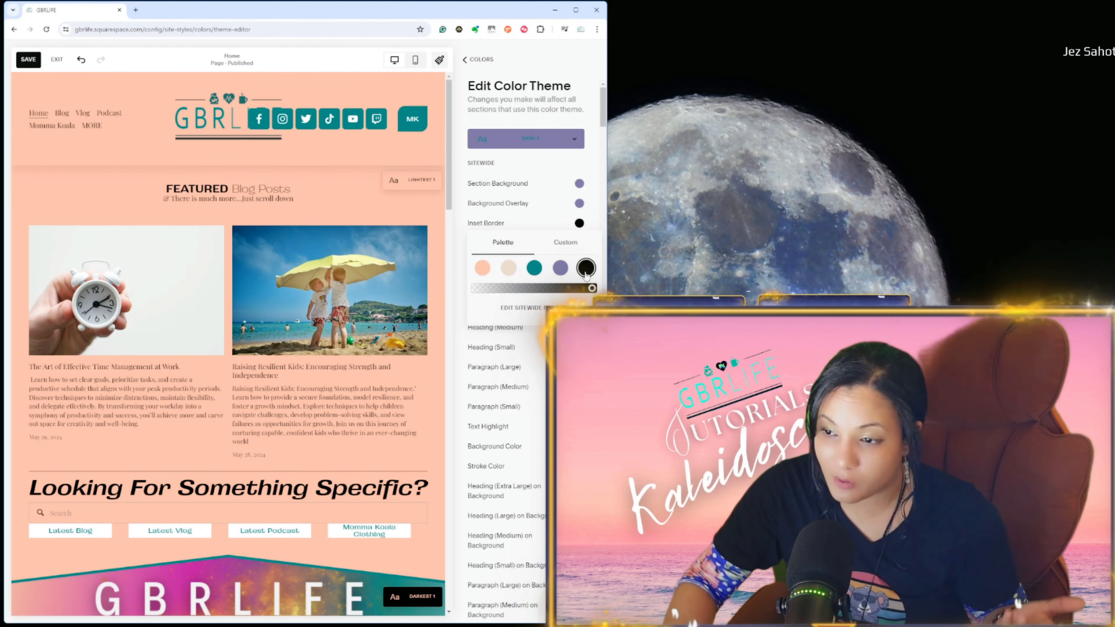
click(561, 268)
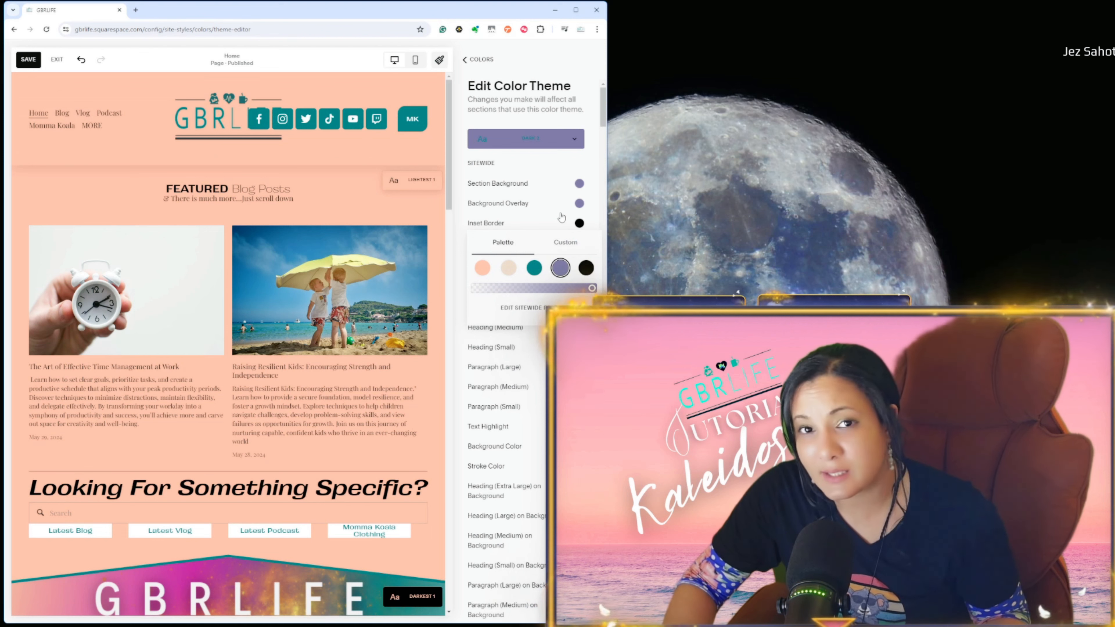
click(534, 268)
click(590, 153)
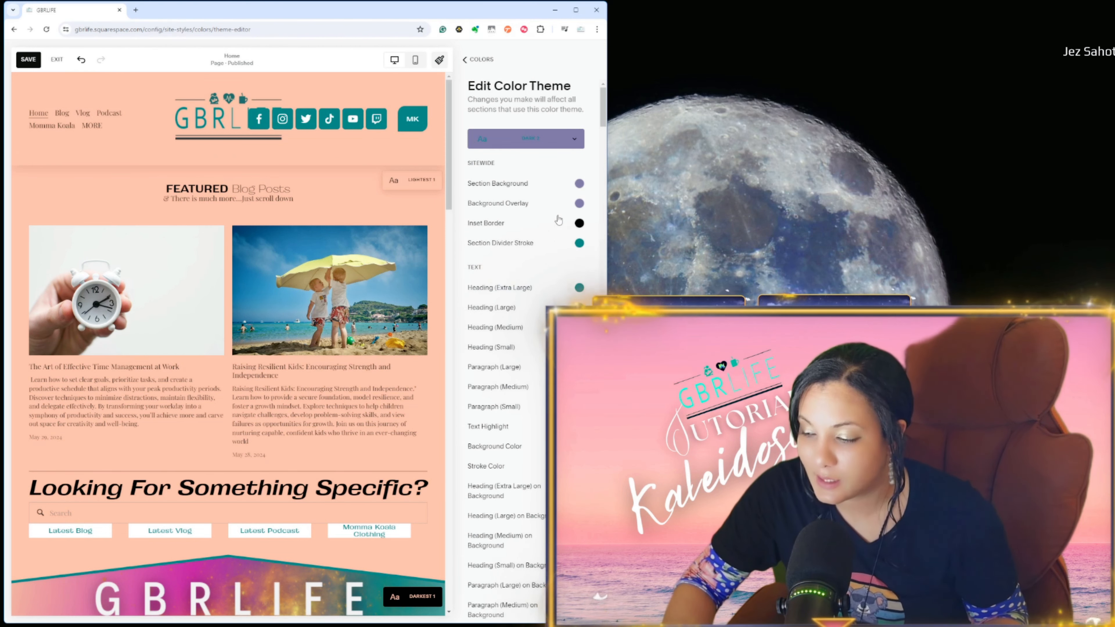
- Examine the remaining theme color settings, the palette editor's preset palettes and its color code format options
scroll(584, 304, down, 10)
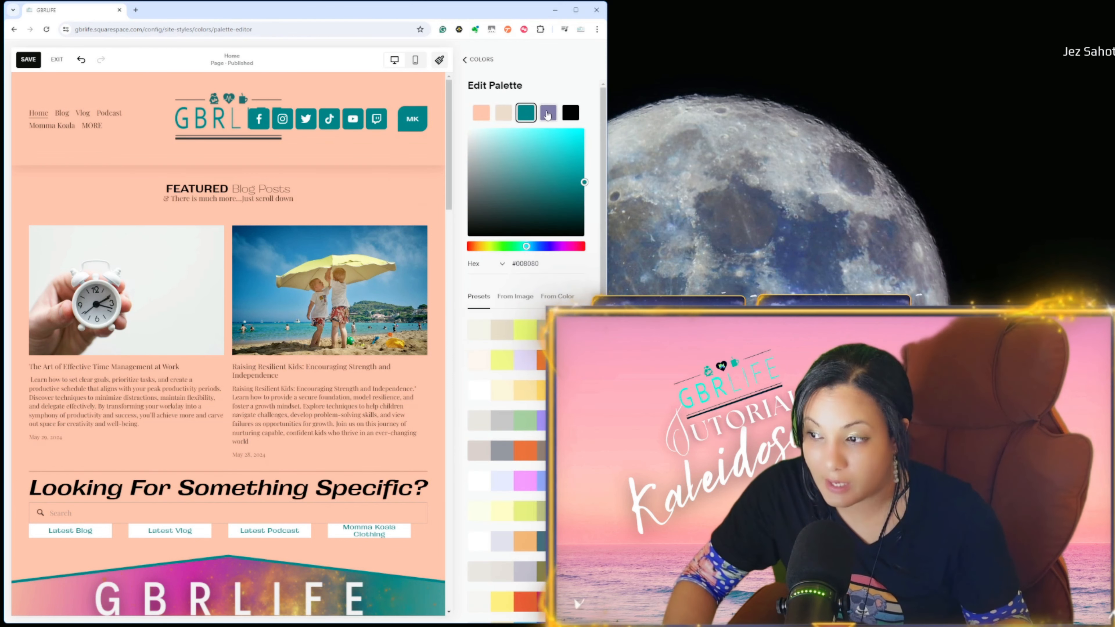
click(467, 60)
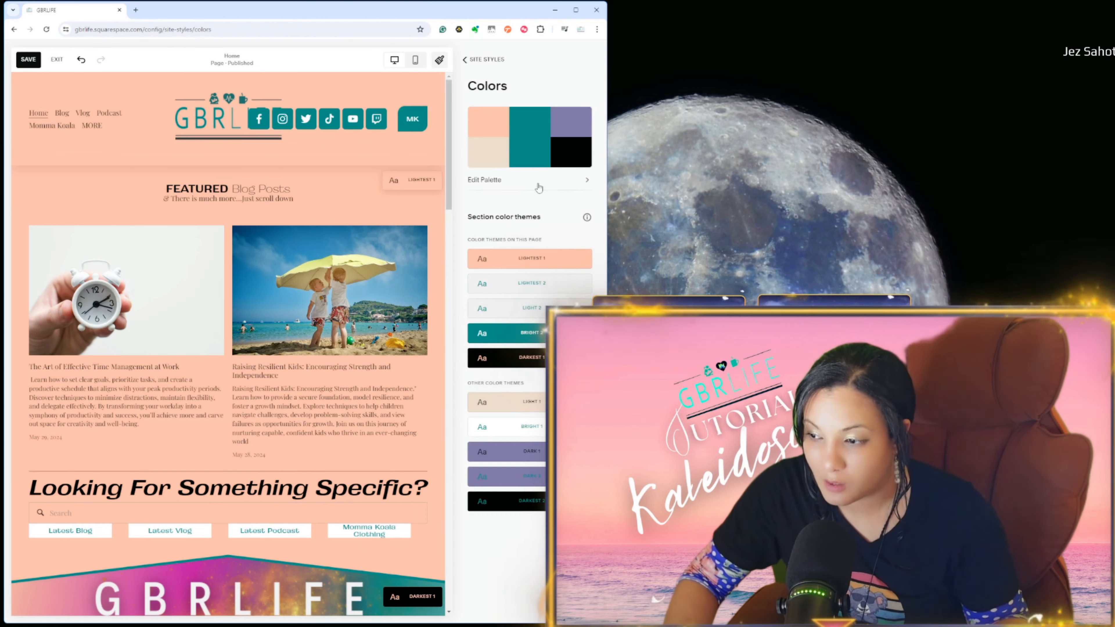
click(551, 180)
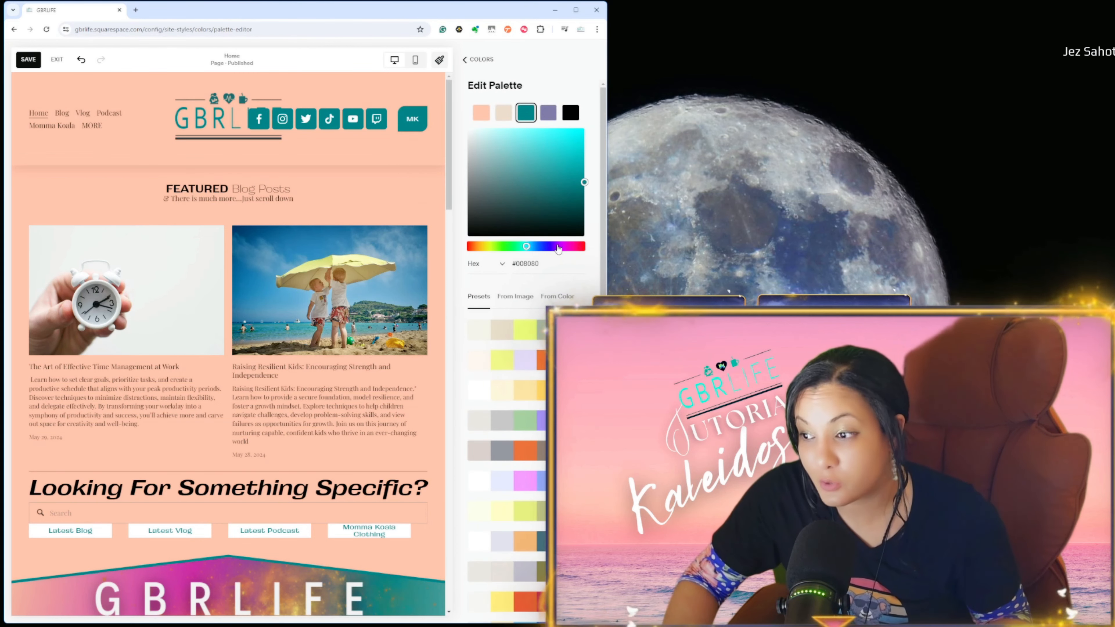
scroll(520, 195, down, 3)
scroll(497, 447, down, 5)
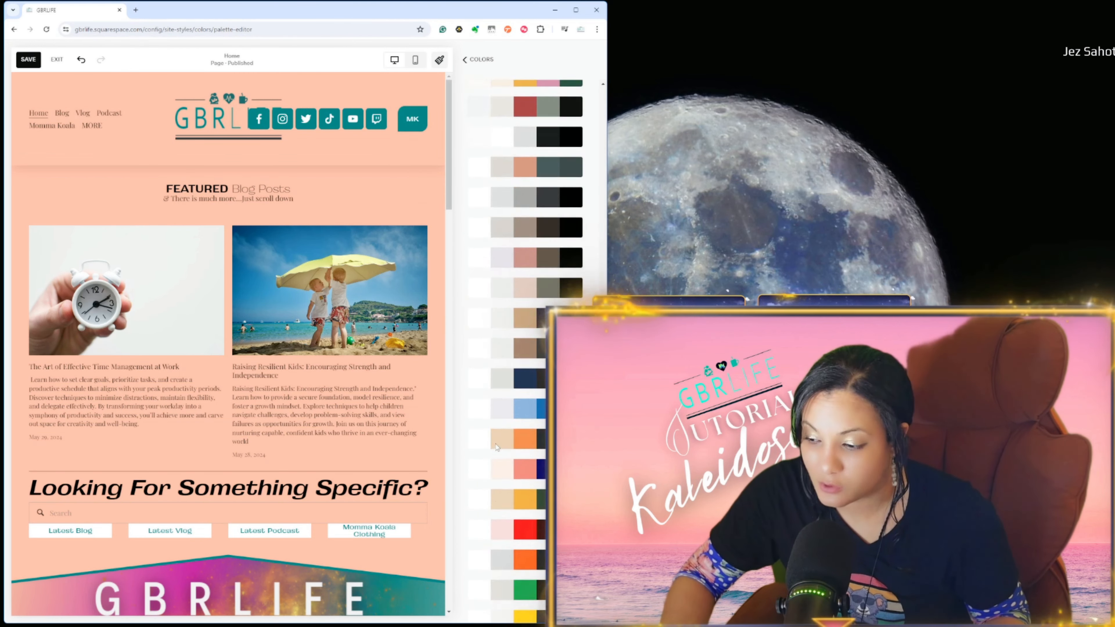
scroll(502, 437, up, 10)
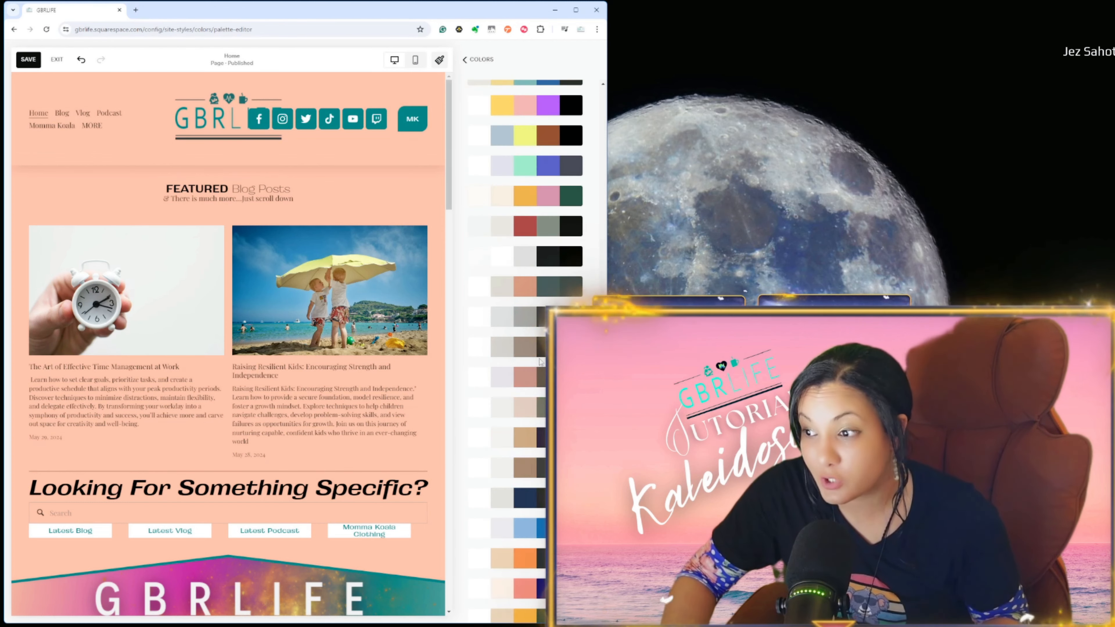
click(503, 265)
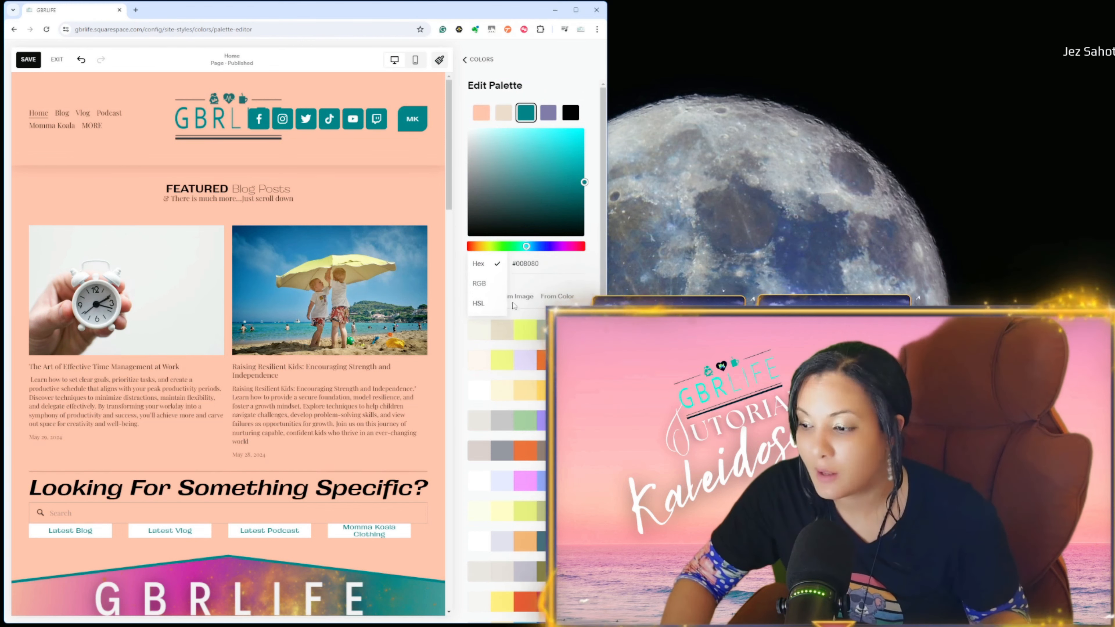
click(534, 345)
- Browse the preset palettes and examine the options for building a palette from an image or from a color
scroll(534, 345, down, 1)
scroll(534, 345, down, 10)
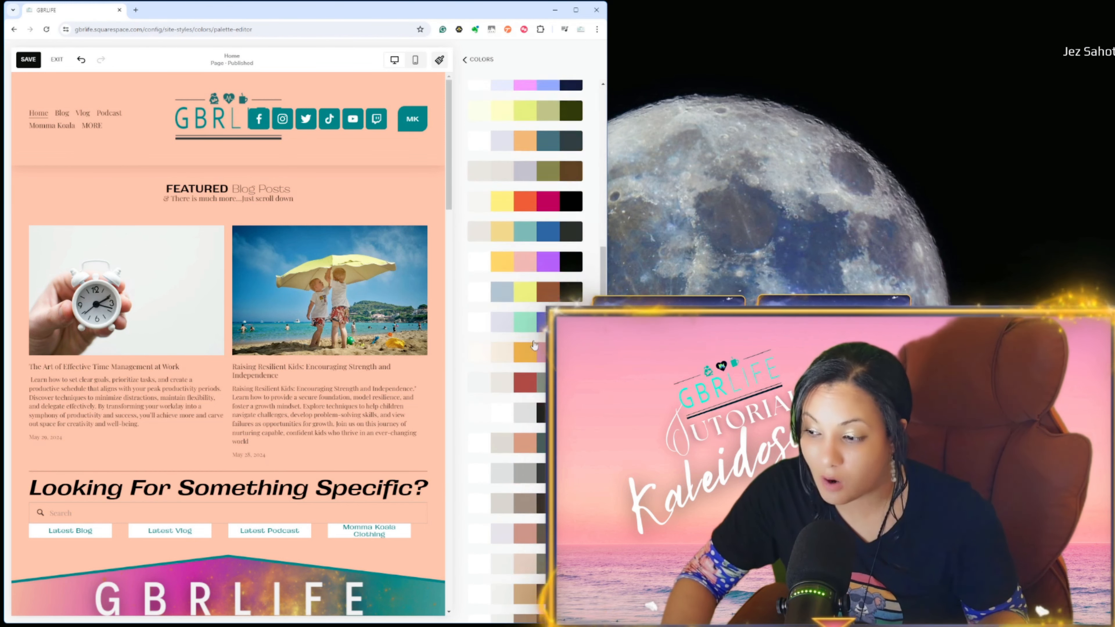
scroll(535, 343, up, 10)
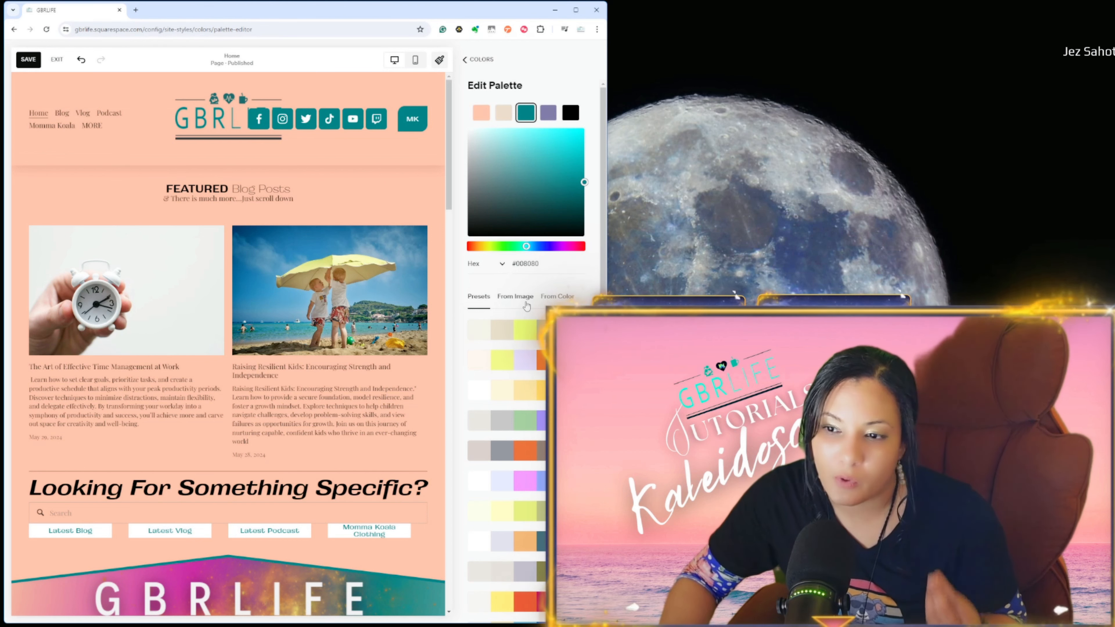
click(515, 296)
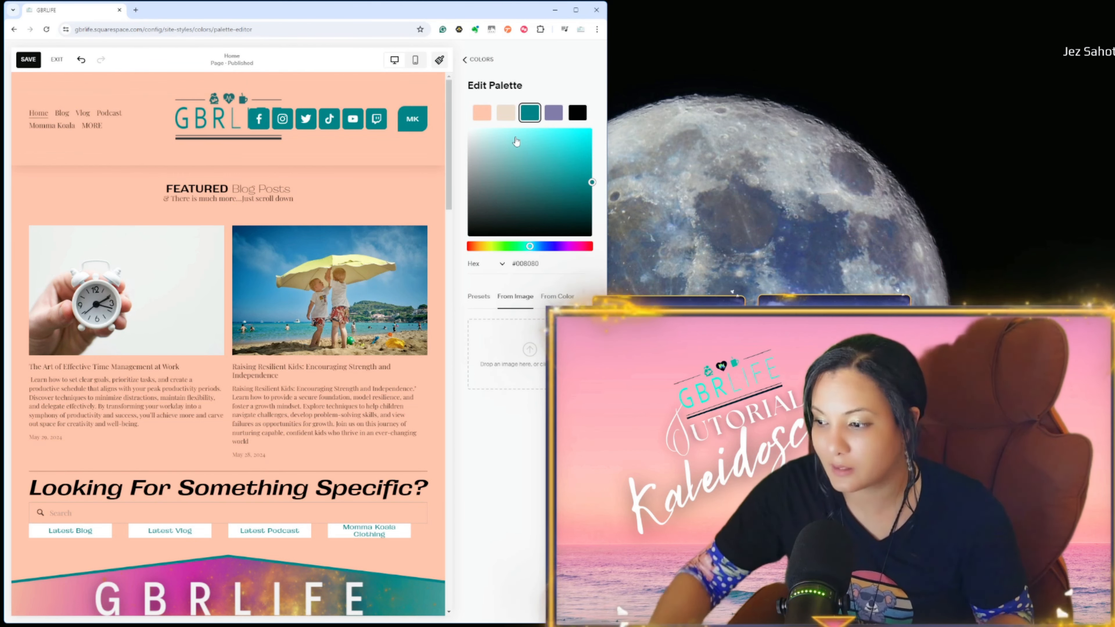
click(557, 296)
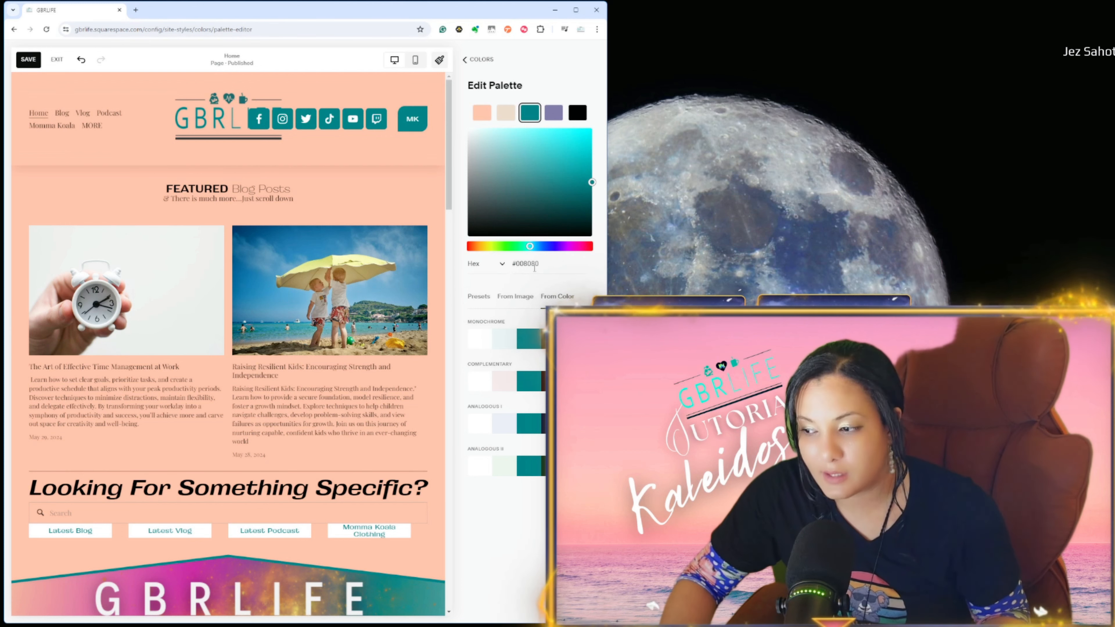
- Change the palette's purple to a more saturated blue-violet and return to the Site Styles overview
click(554, 115)
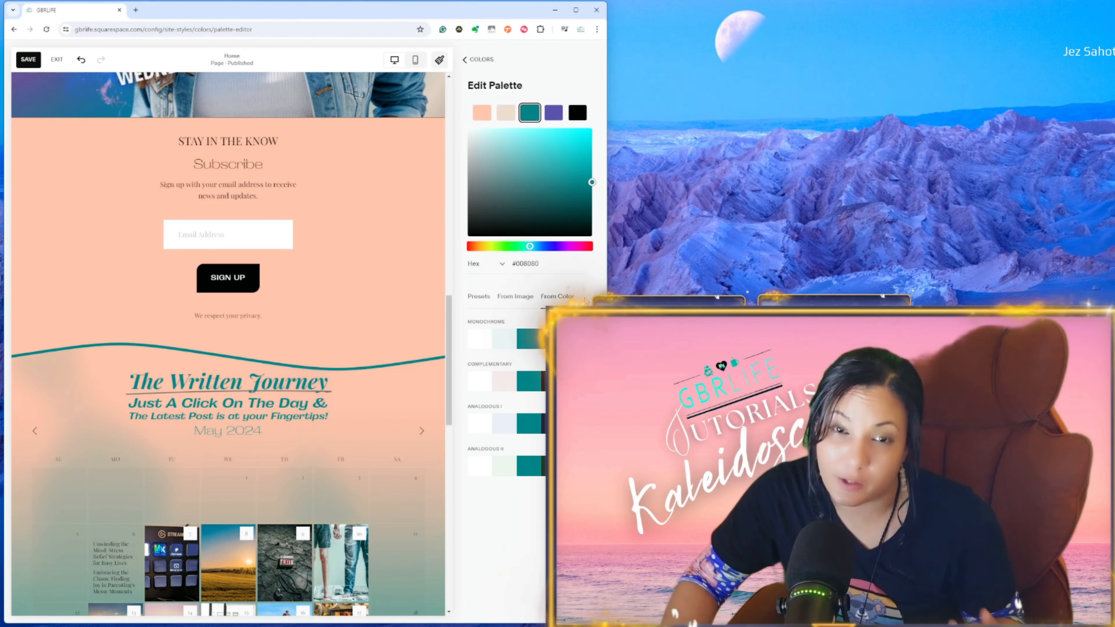
click(496, 60)
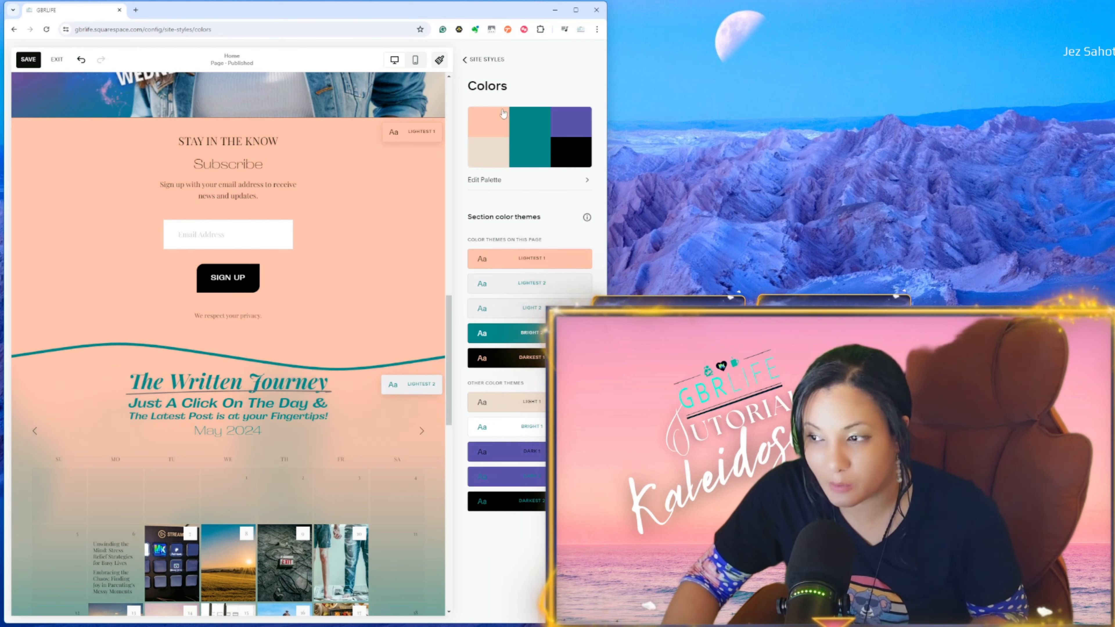
click(490, 60)
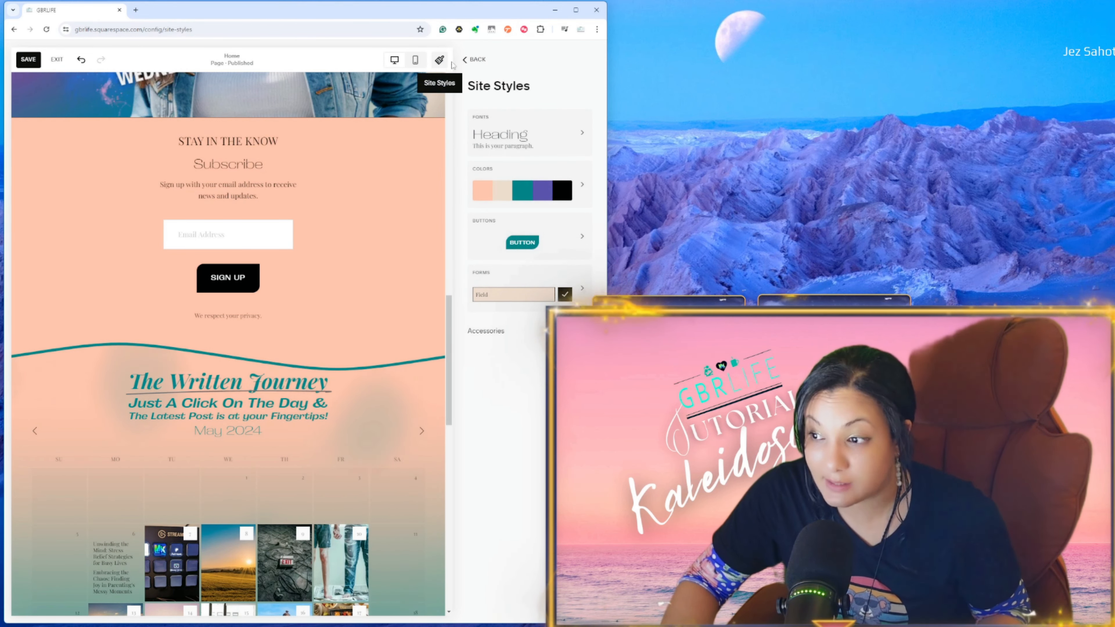
- Try Lora and Playfair Display as the headings' font family and set it back to Grange Extended
click(522, 190)
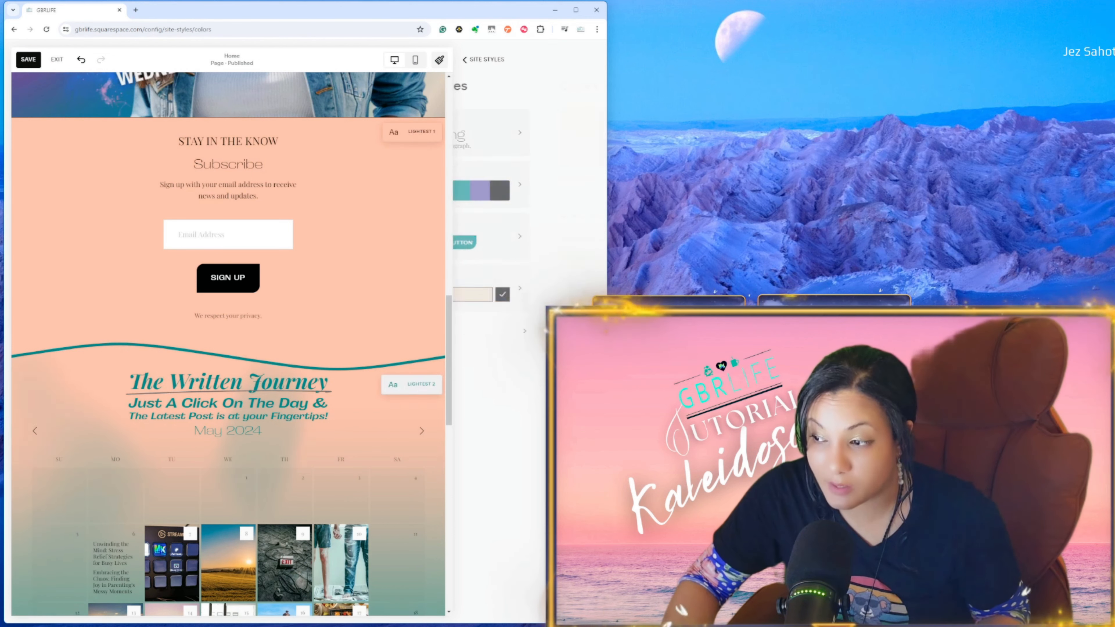
click(466, 60)
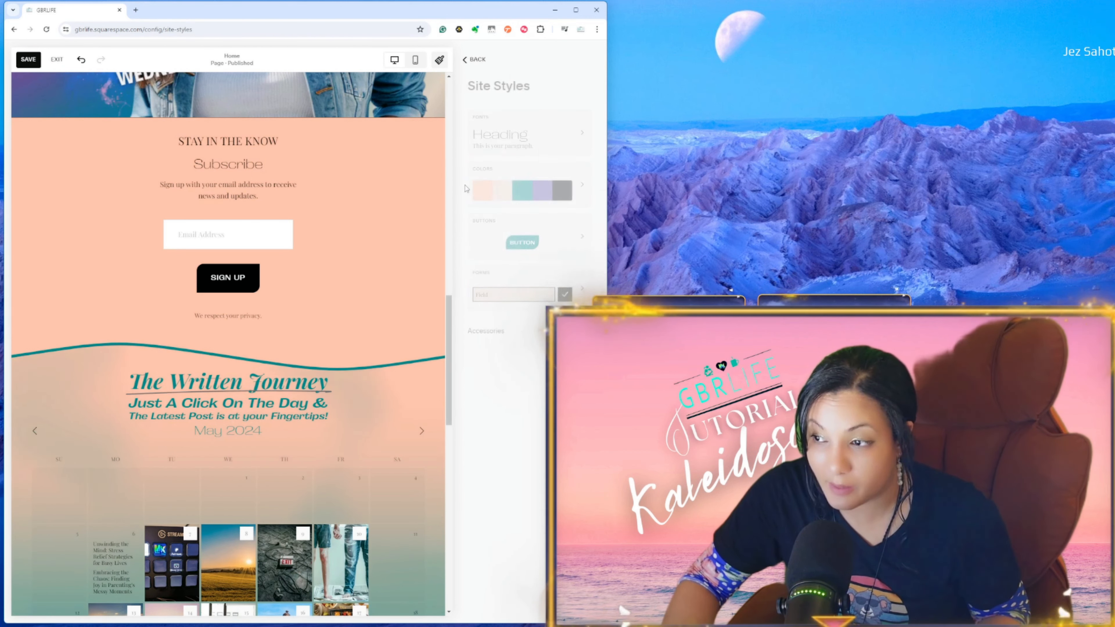
click(531, 134)
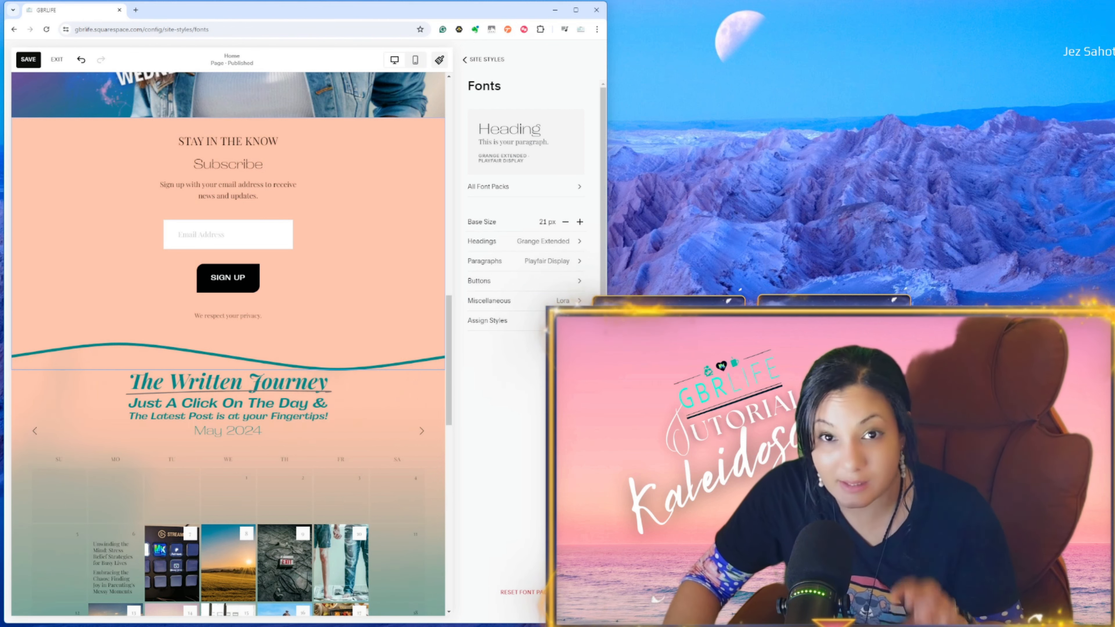
click(534, 244)
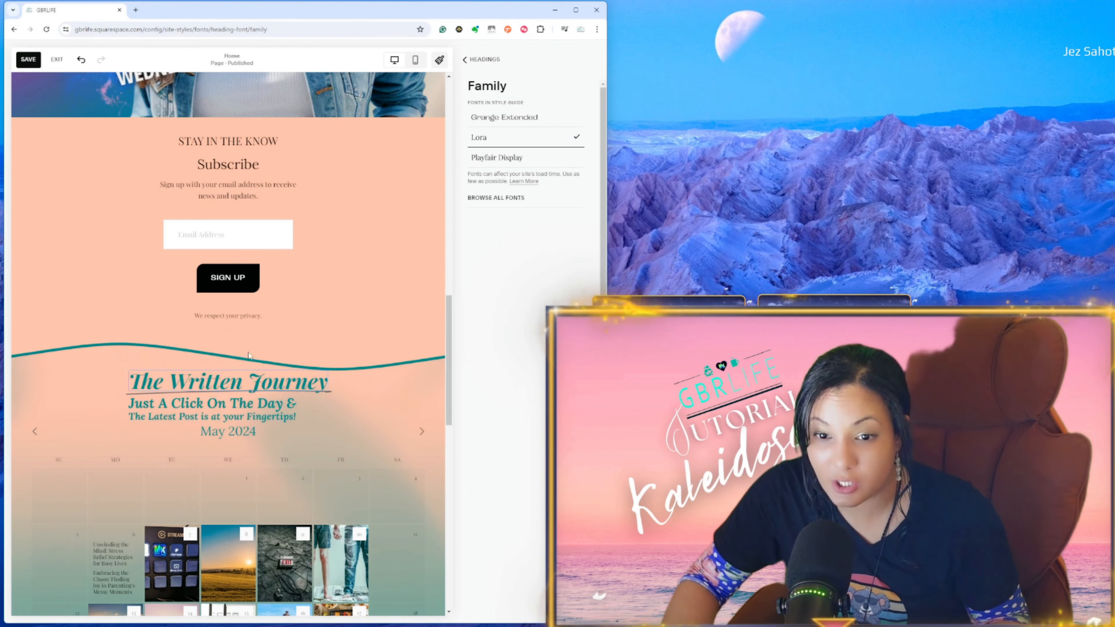
click(505, 158)
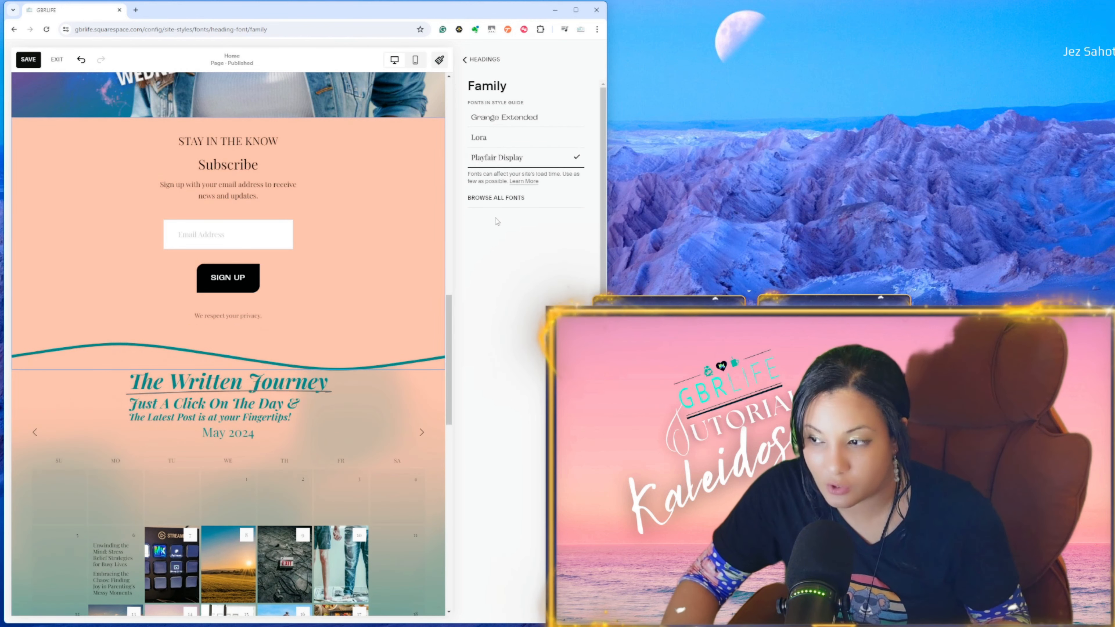
click(516, 126)
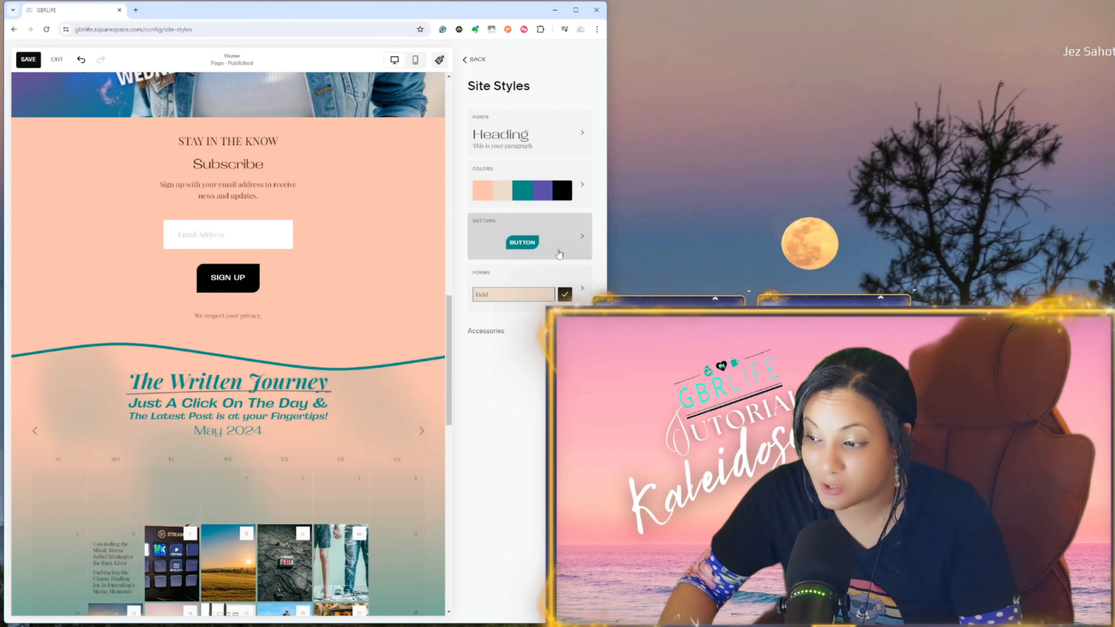
- Examine the style settings of the primary, secondary and tertiary buttons
click(559, 254)
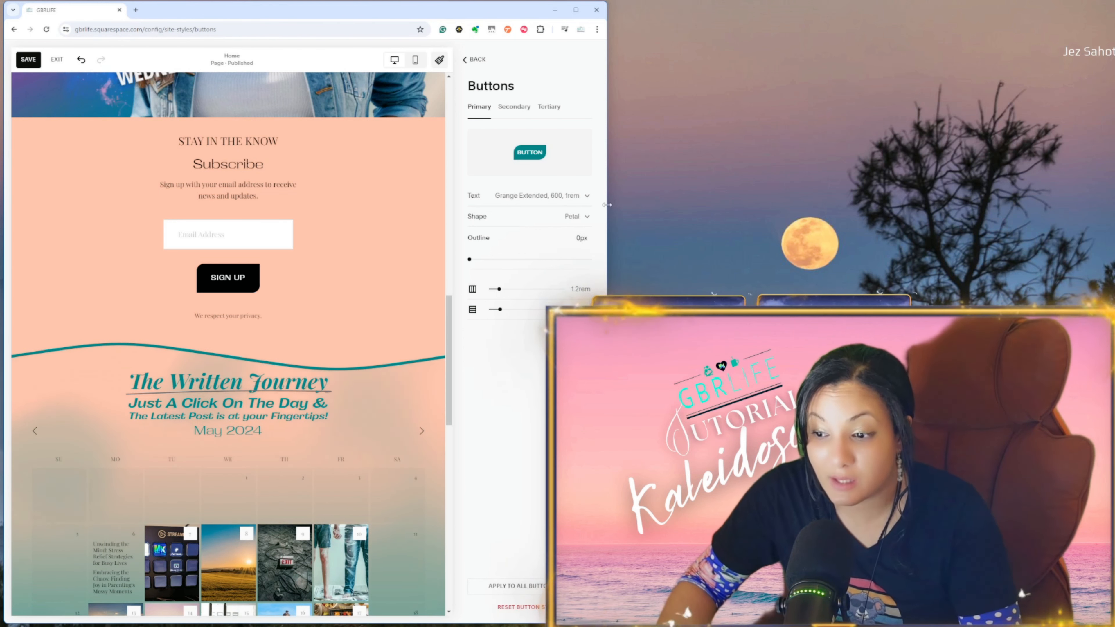
click(521, 111)
click(551, 109)
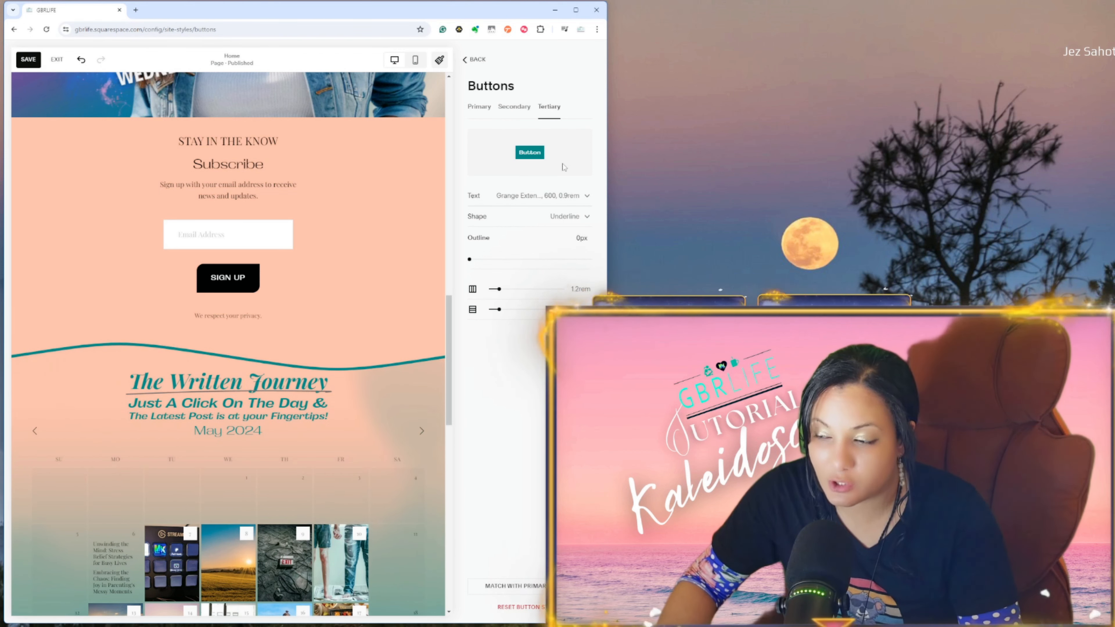
click(511, 108)
click(489, 112)
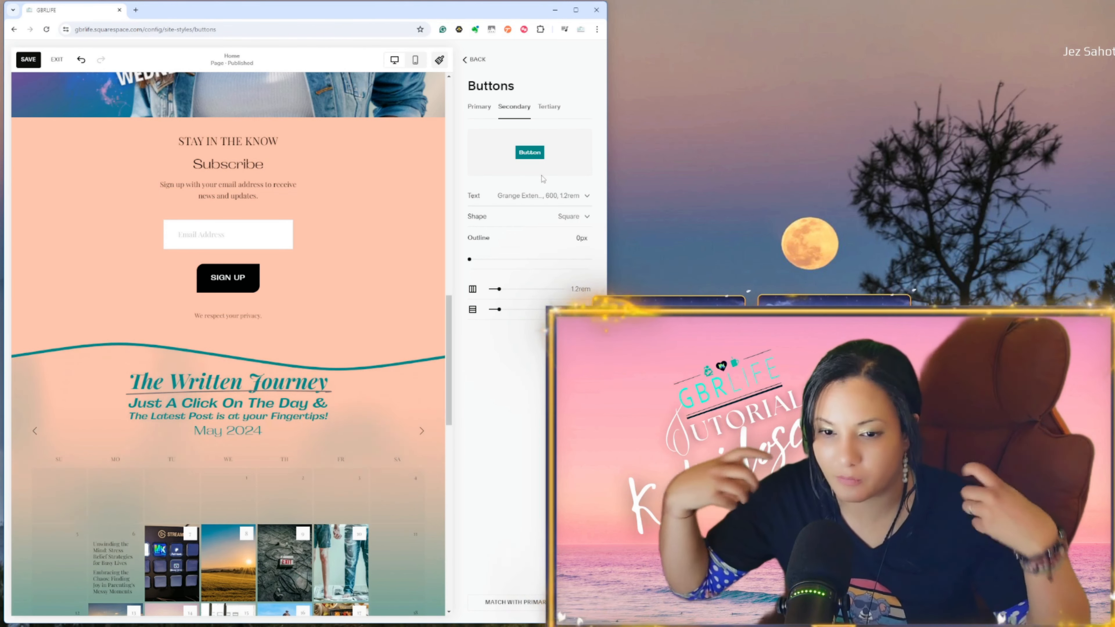
- Try the secondary button without fill, restore its fill and give it the Rounded Rectangle shape
click(555, 219)
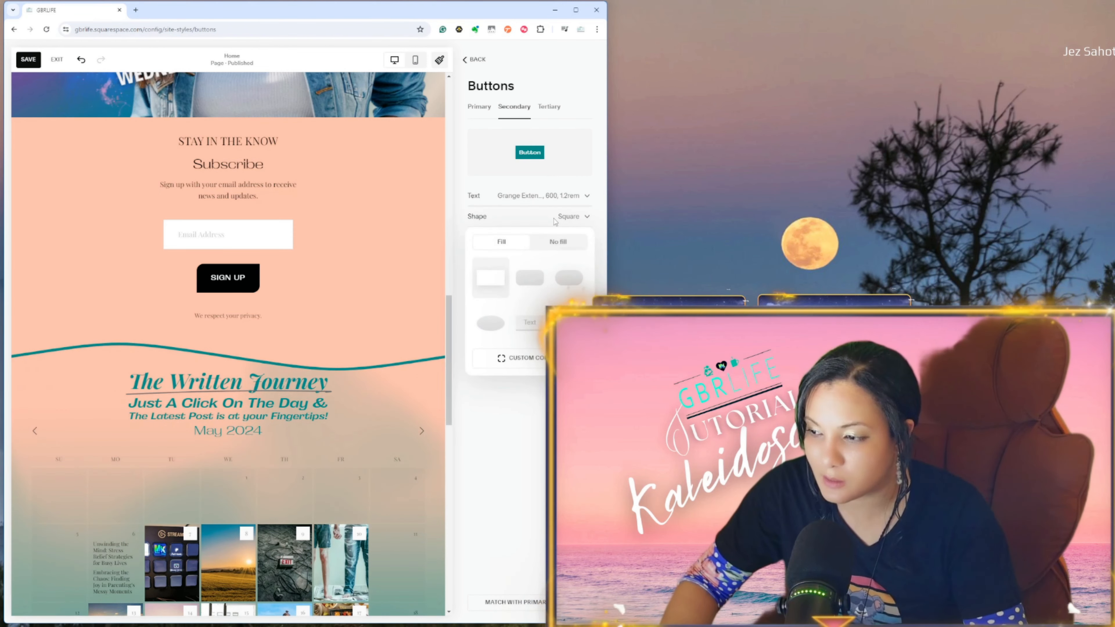
click(558, 242)
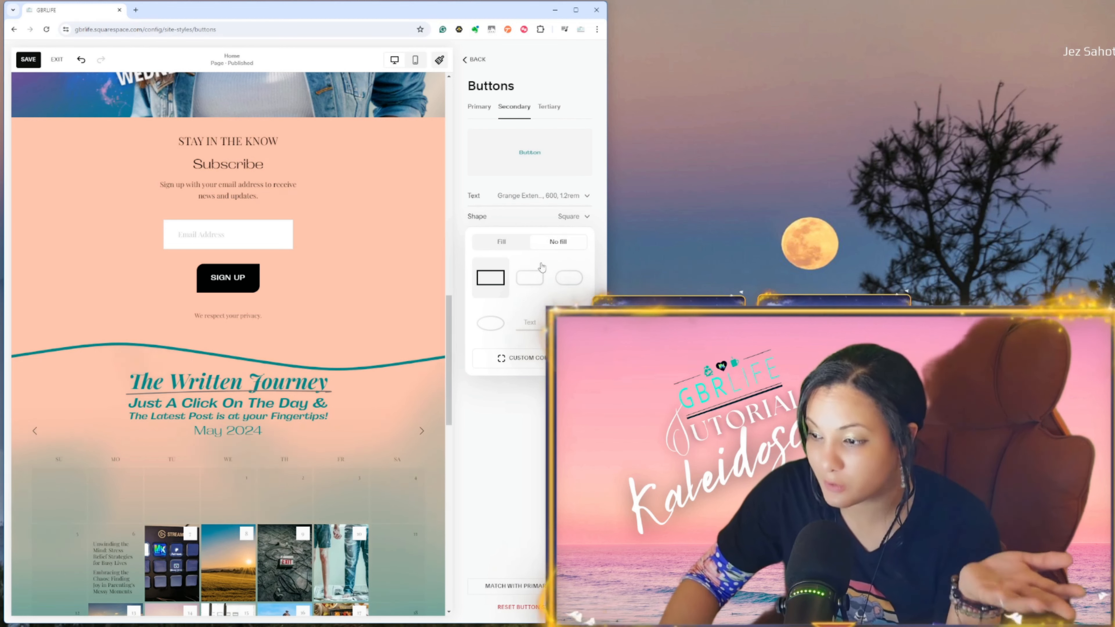
click(501, 242)
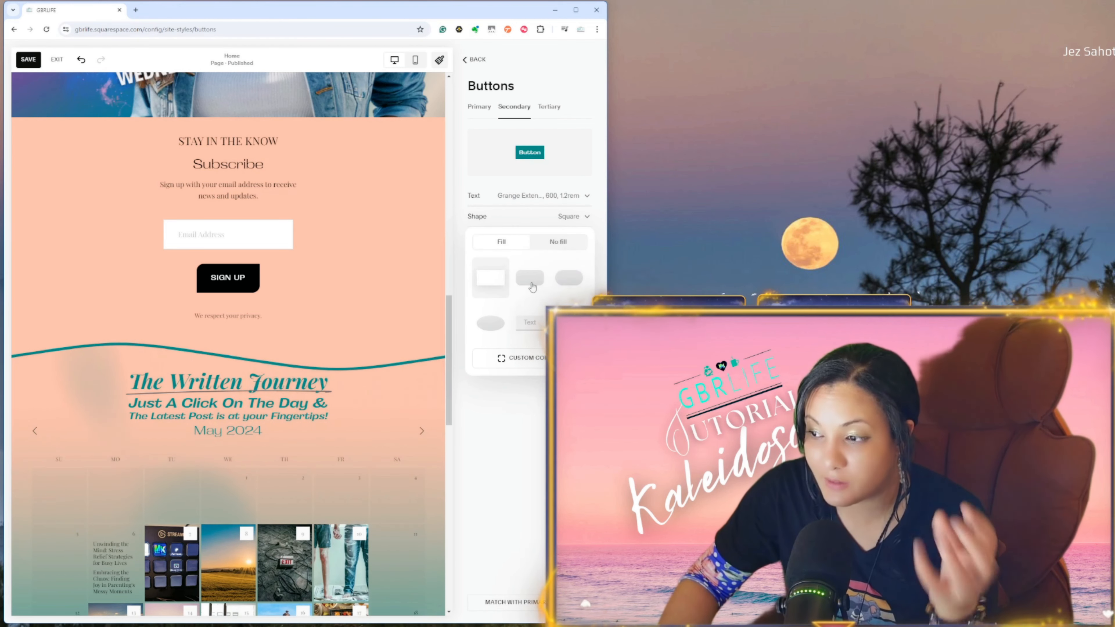
click(531, 284)
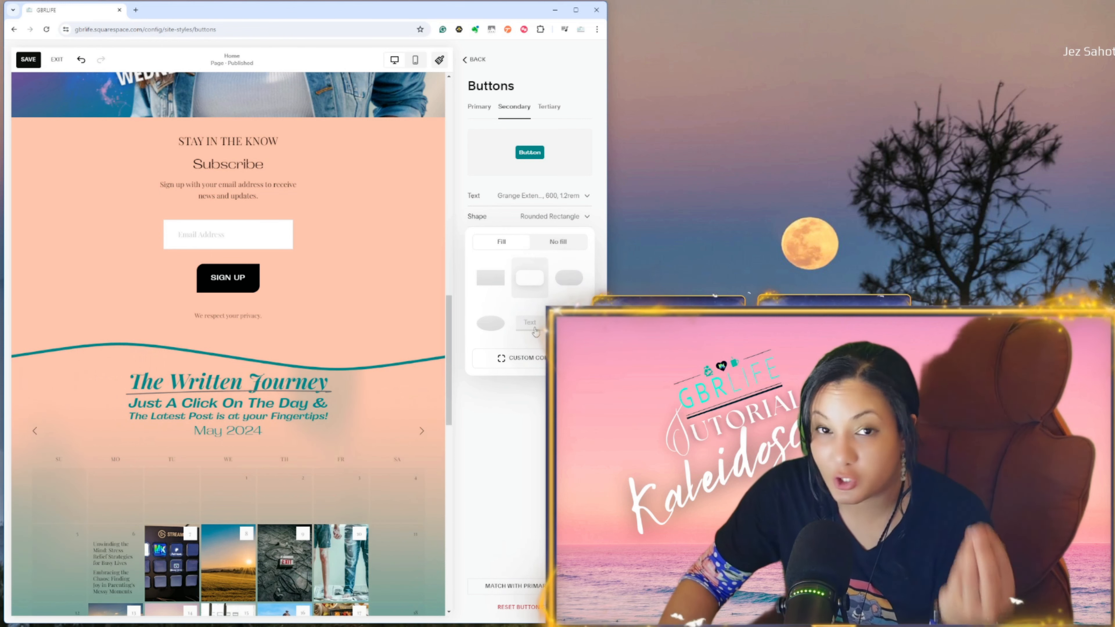
- Try unfilled rounded shapes on the secondary button and set it to a filled shape with custom corners
click(565, 190)
click(586, 217)
click(558, 242)
click(530, 284)
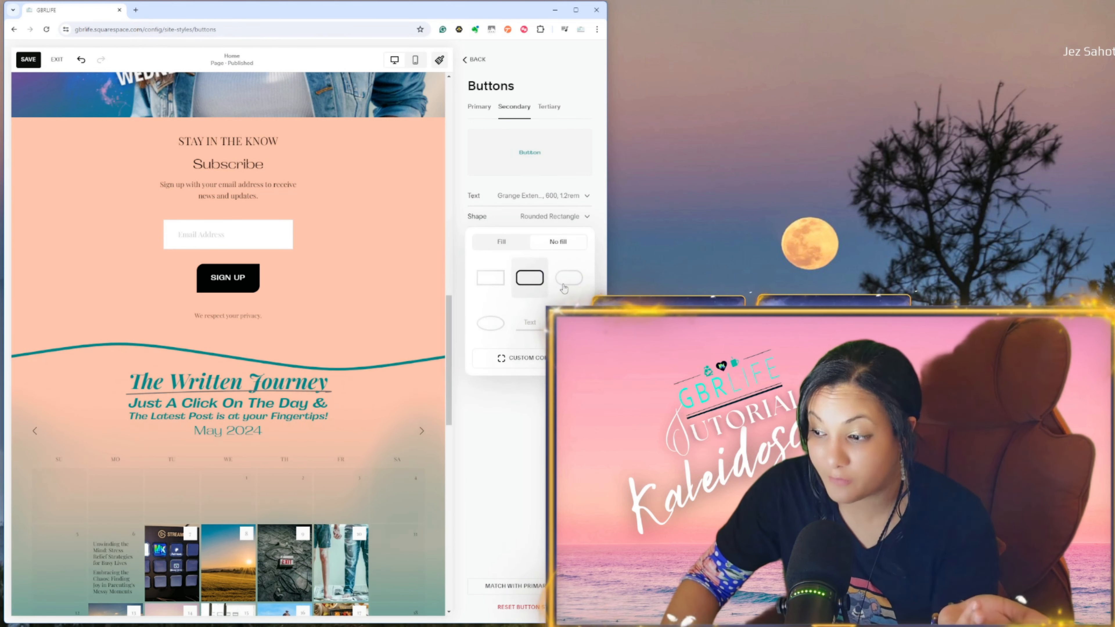
click(565, 286)
click(514, 359)
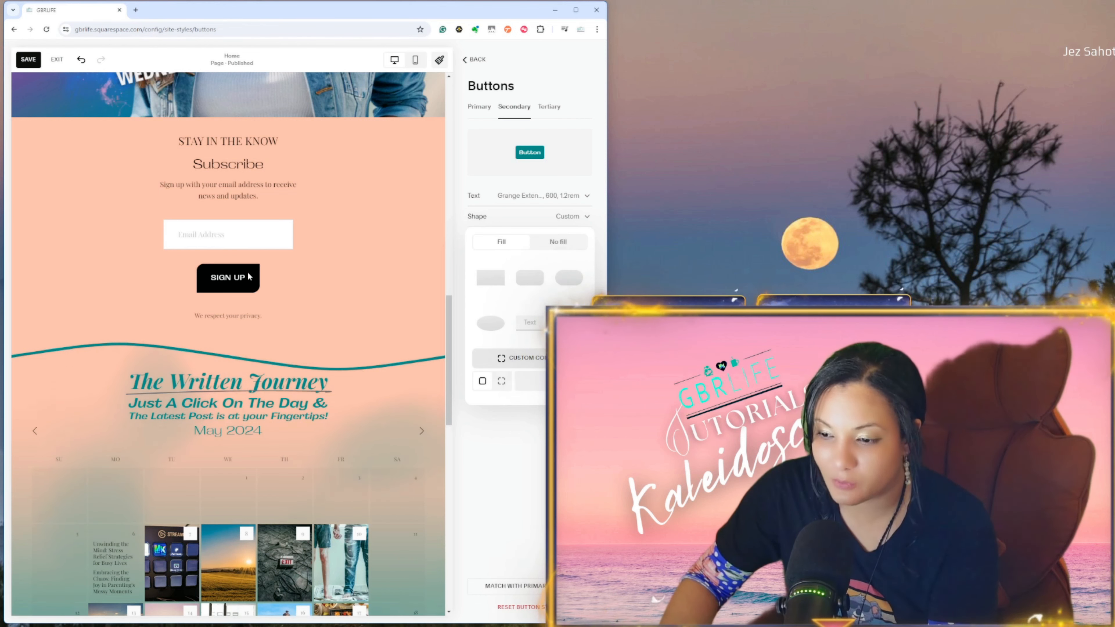
- Explore the primary button's shape options, keep the Petal shape and return to the Site Styles overview
click(479, 106)
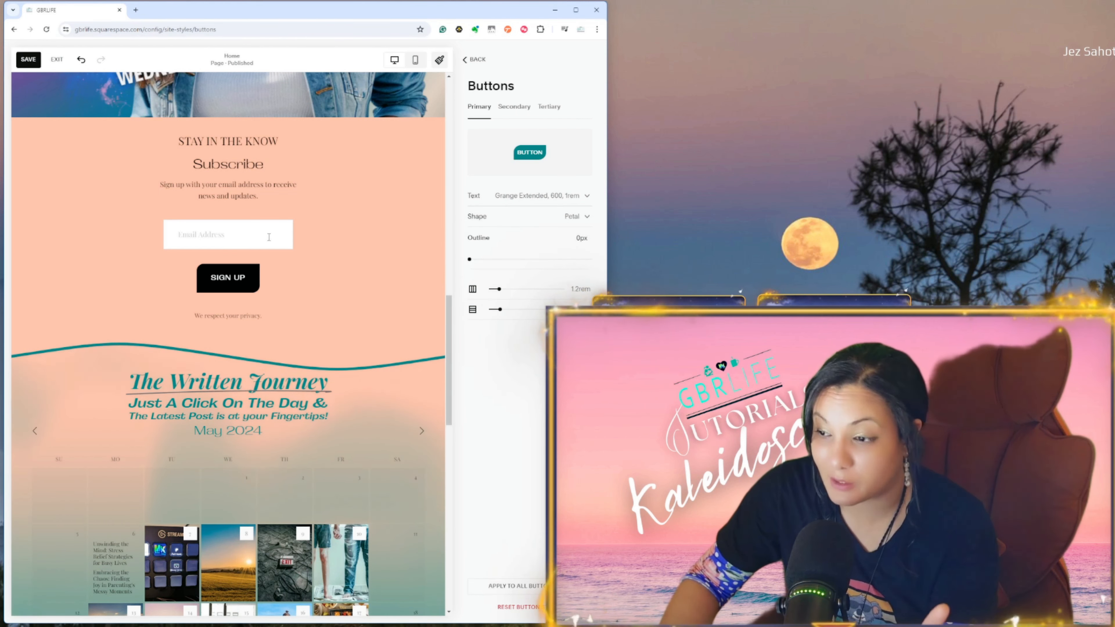
click(559, 216)
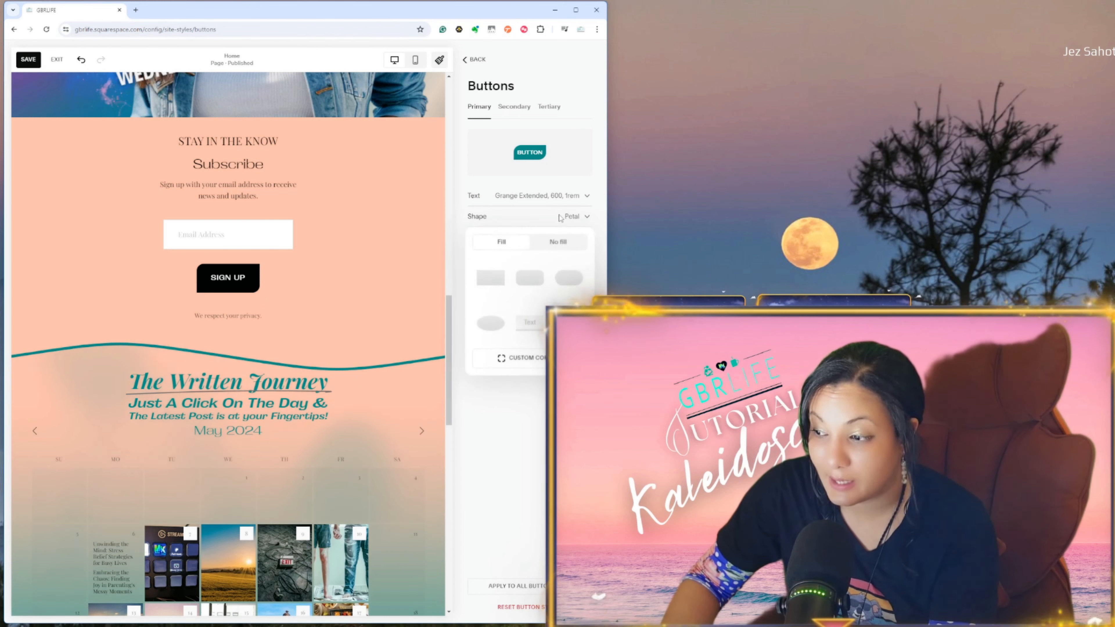
click(573, 281)
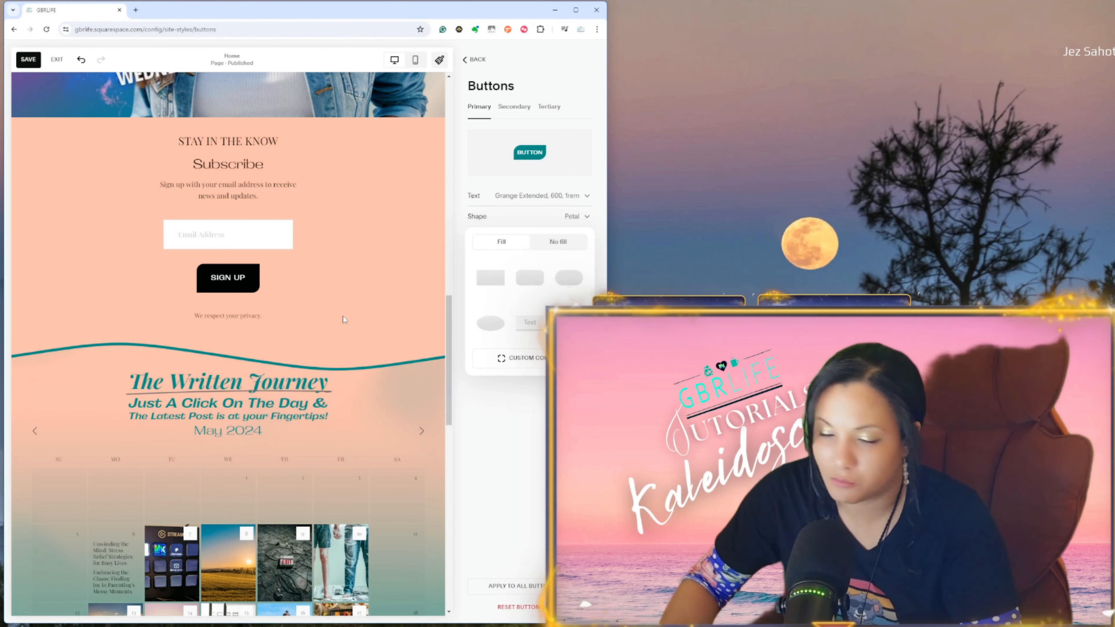
click(587, 216)
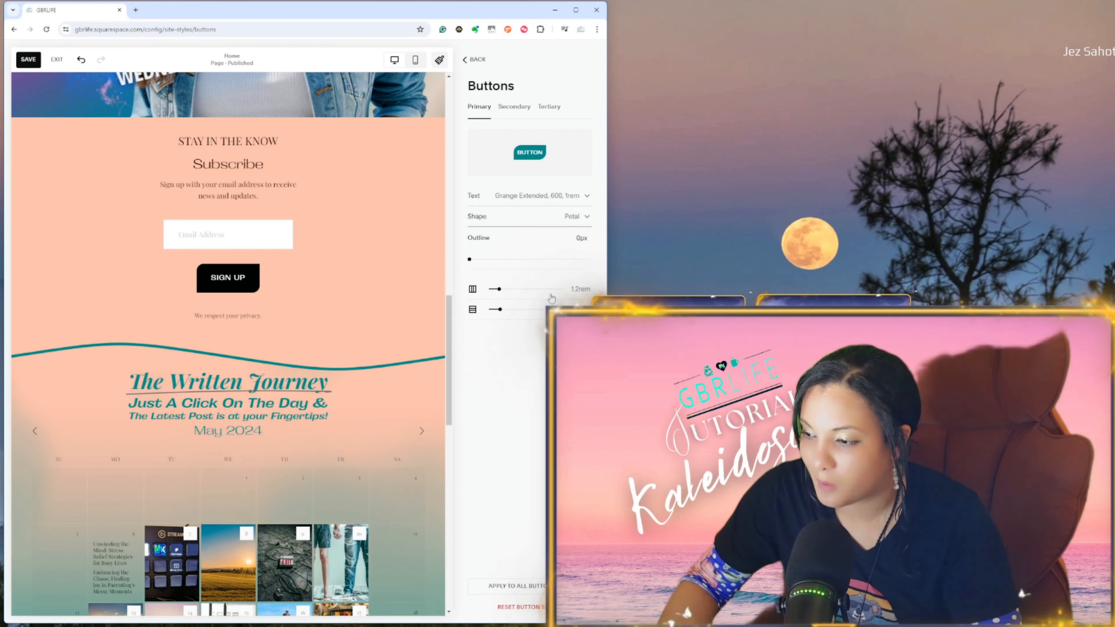
click(465, 66)
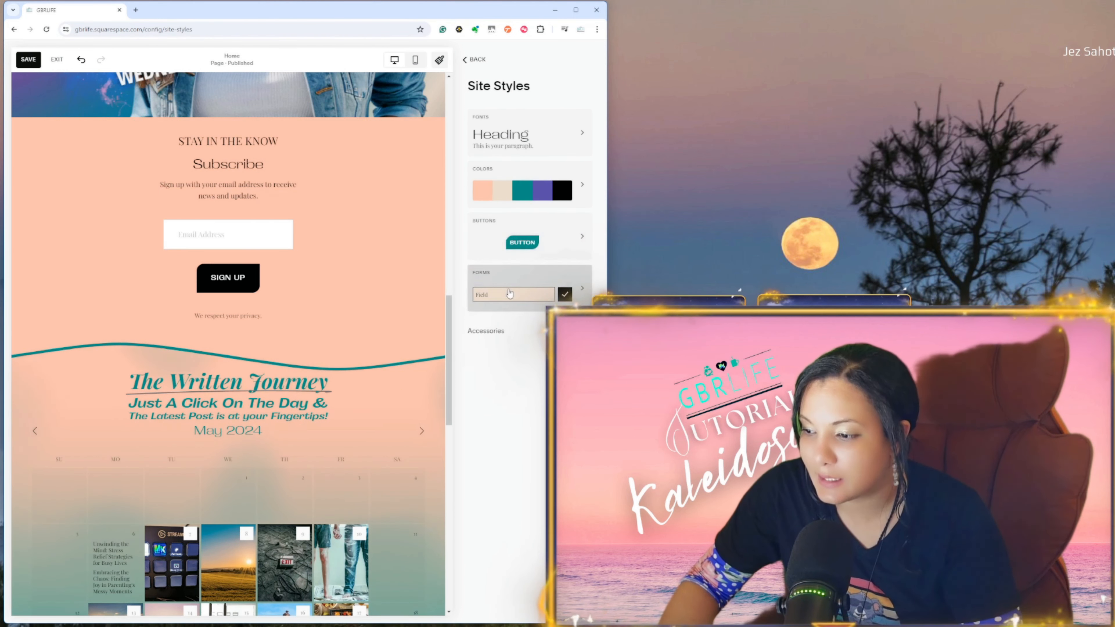
- Examine the form field settings, the available form packs and the Accessories section of Site Styles
click(518, 285)
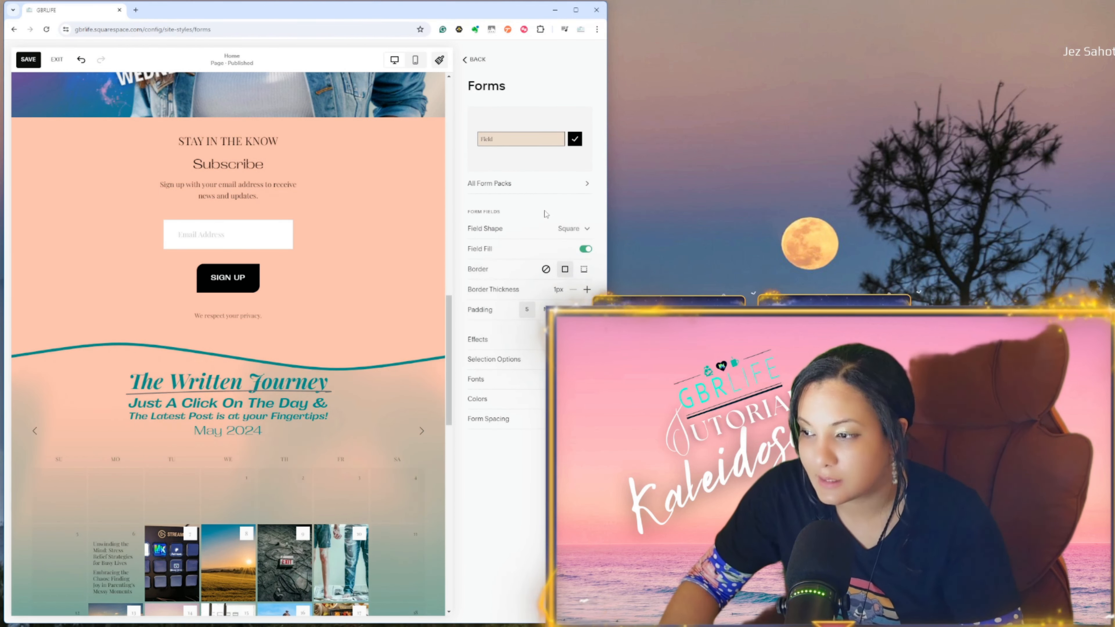
click(556, 186)
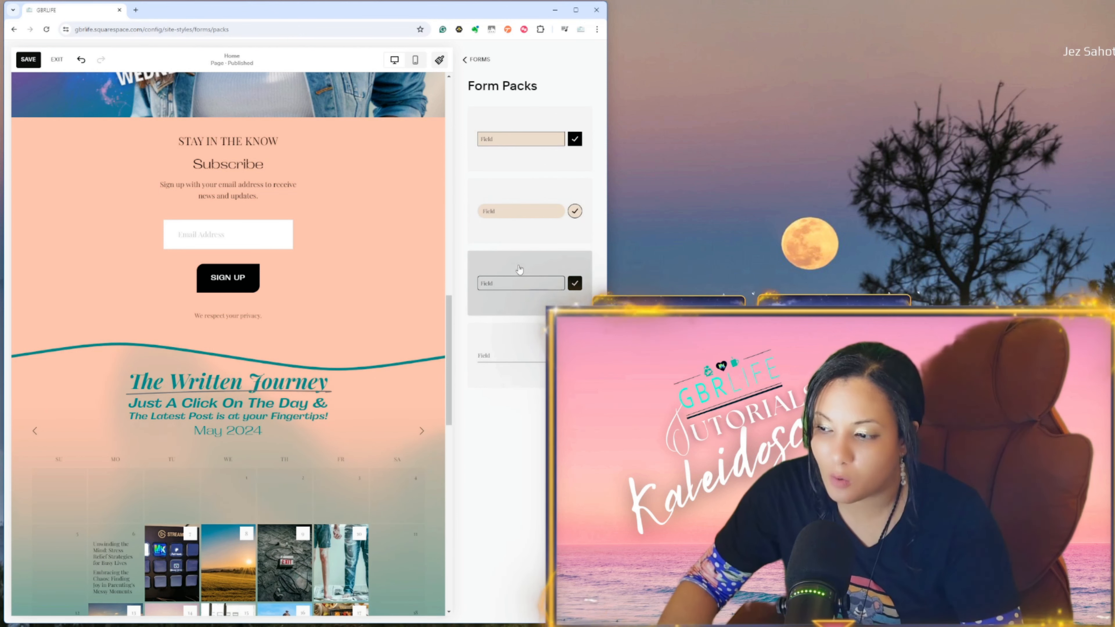
click(481, 62)
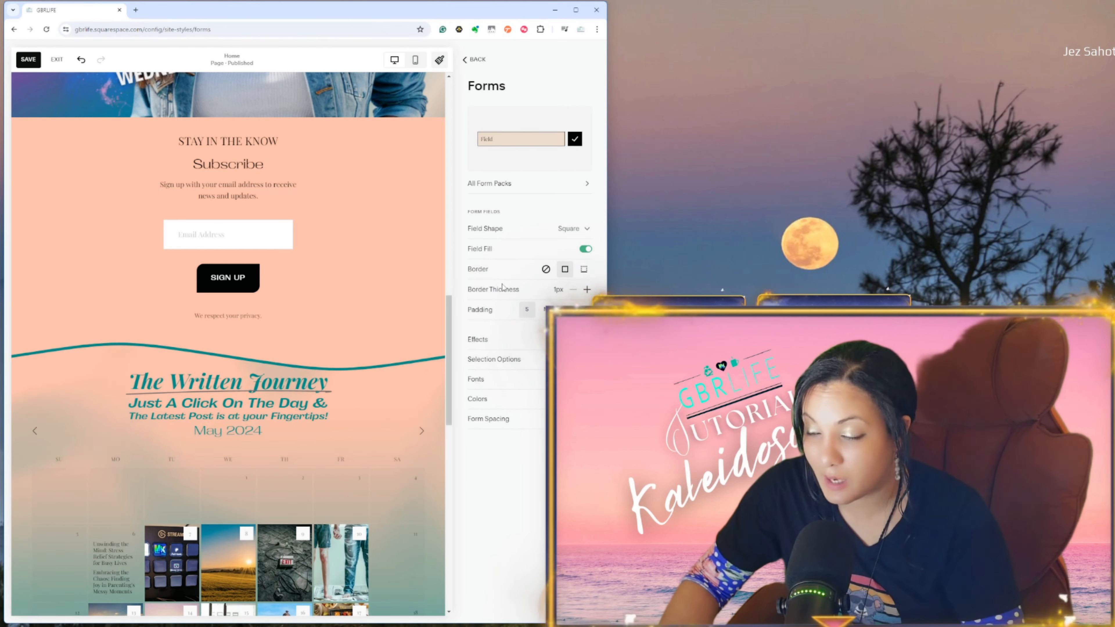
click(515, 341)
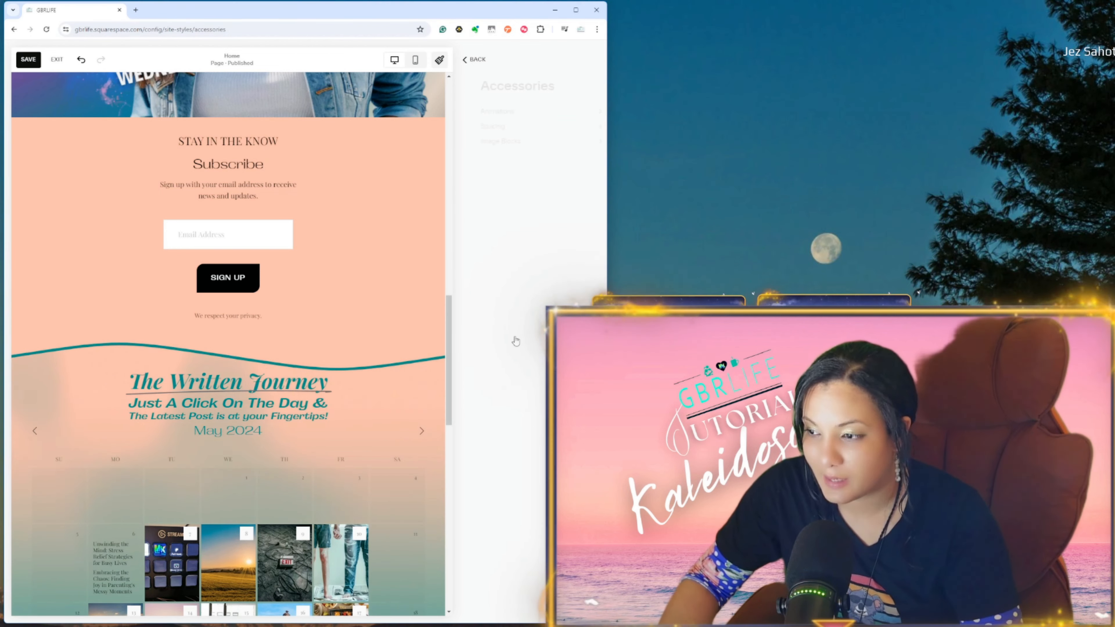
click(476, 59)
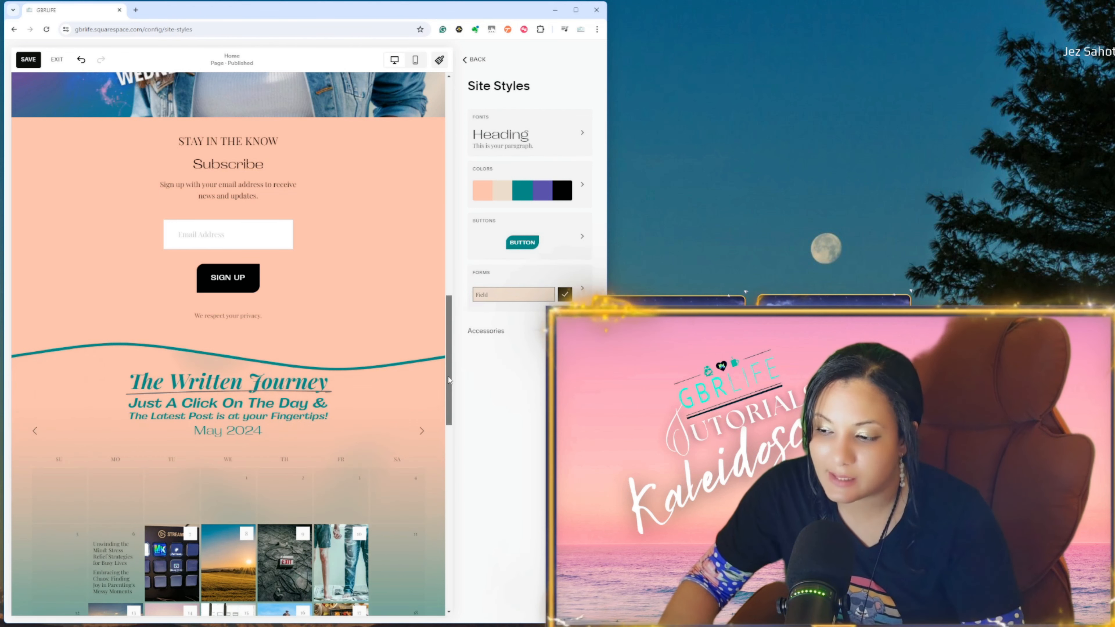
- Review the styled home page from its header down to the footer and back up to the live-show banner
drag(449, 380, 448, 164)
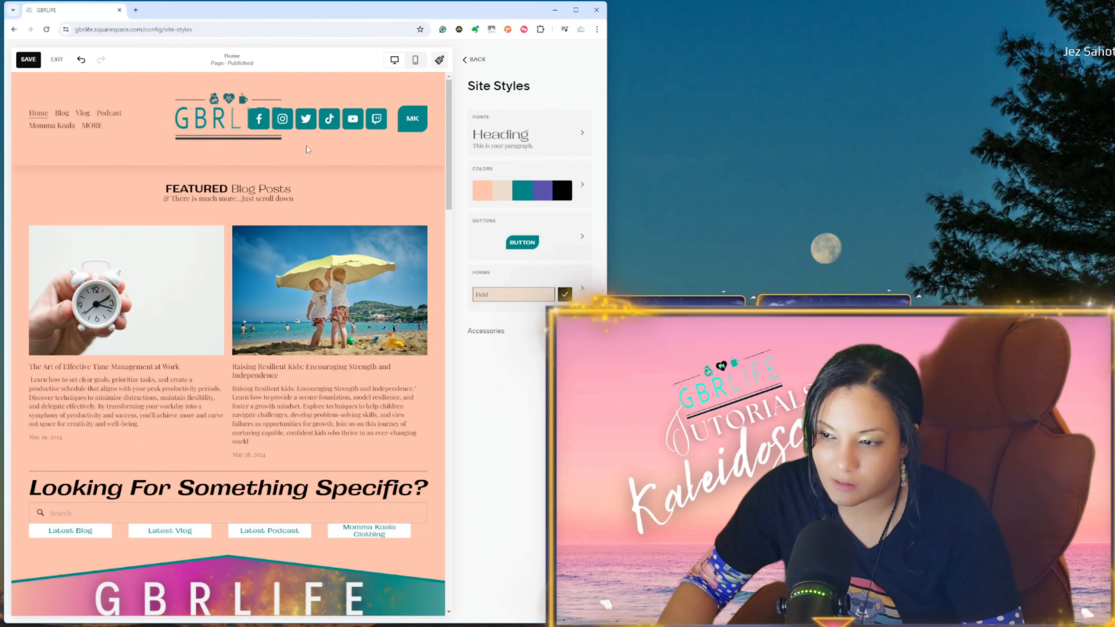
scroll(306, 149, down, 10)
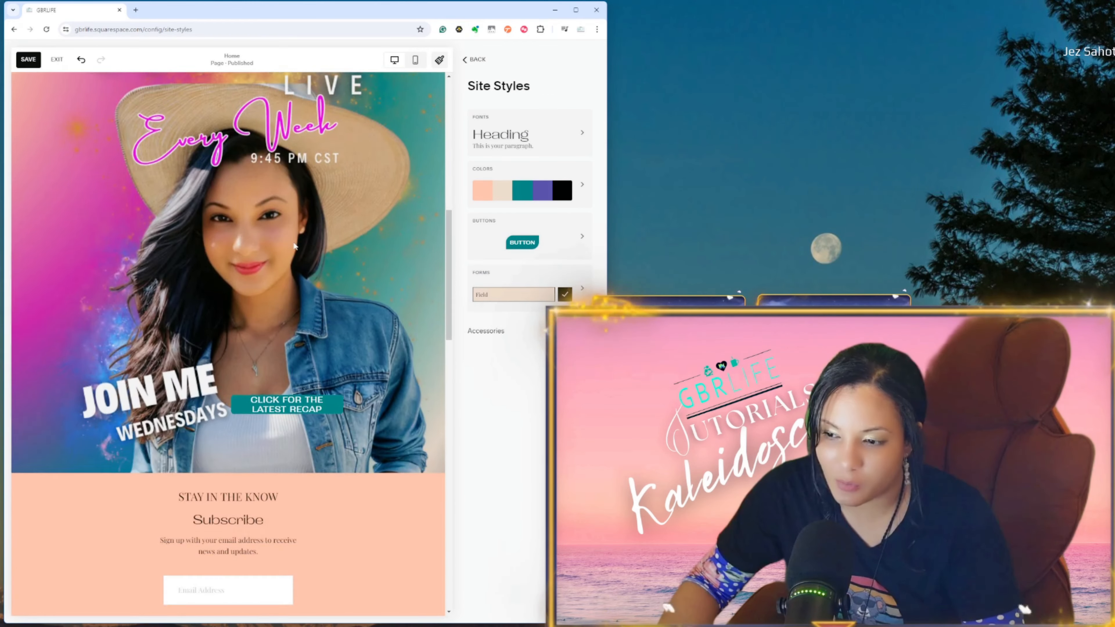
scroll(294, 246, down, 15)
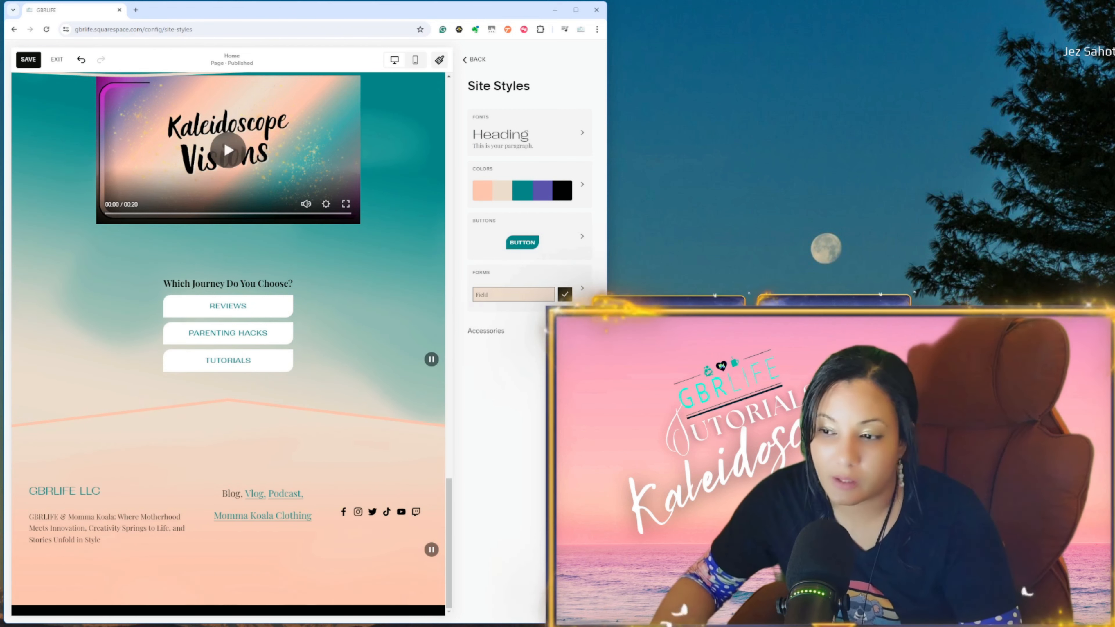
scroll(356, 336, up, 20)
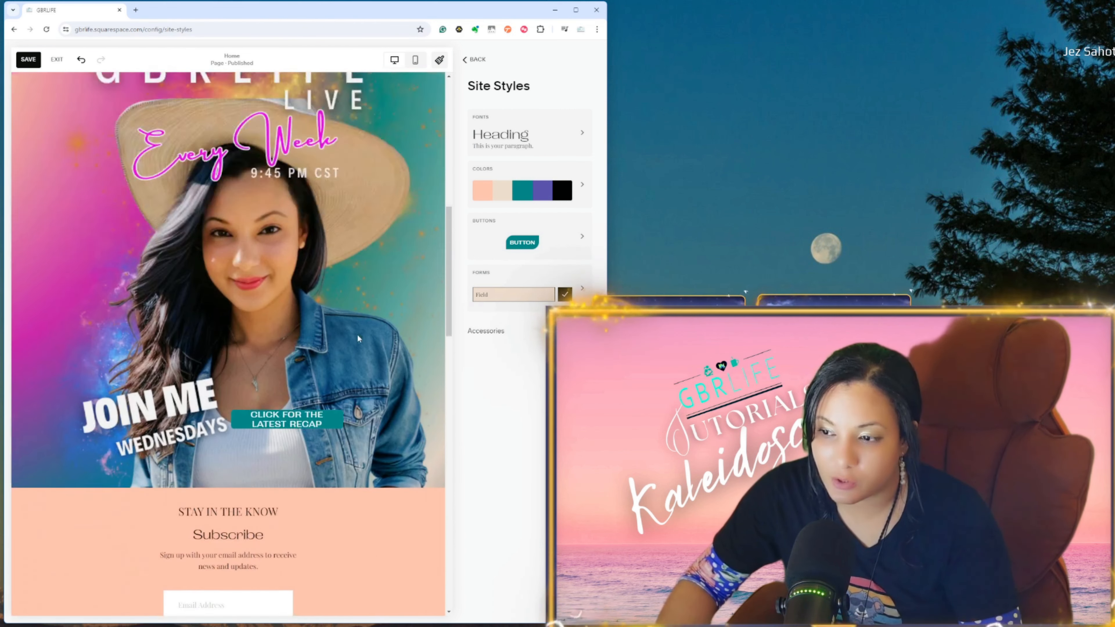